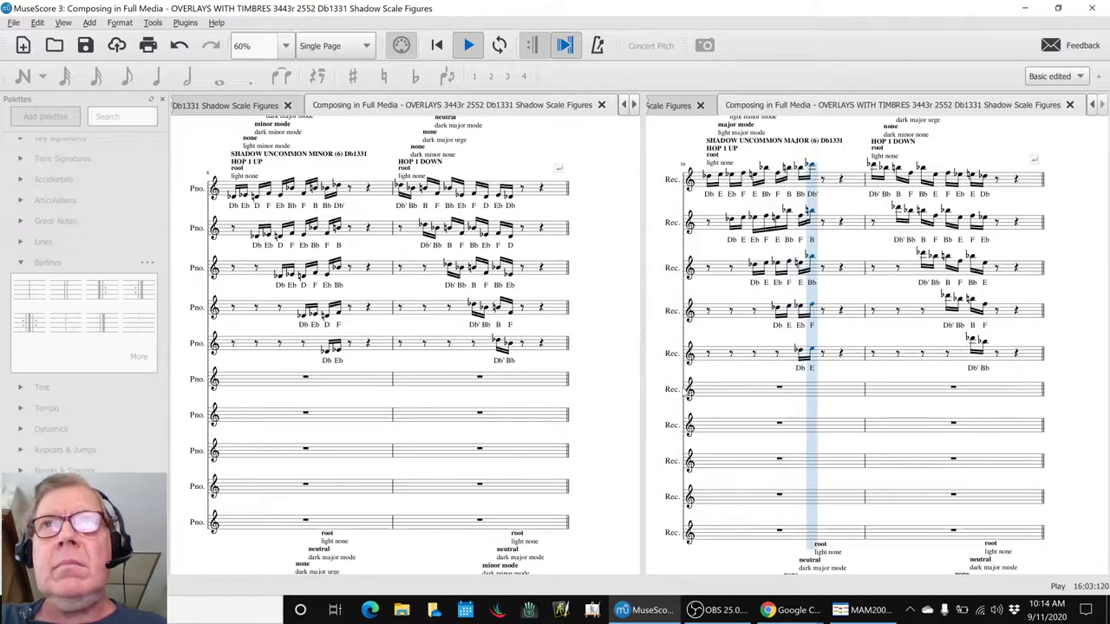
Stop the overlay-score playback and clear the measure 16 selection on the recorder staff.
{"action": "key", "text": "space"}
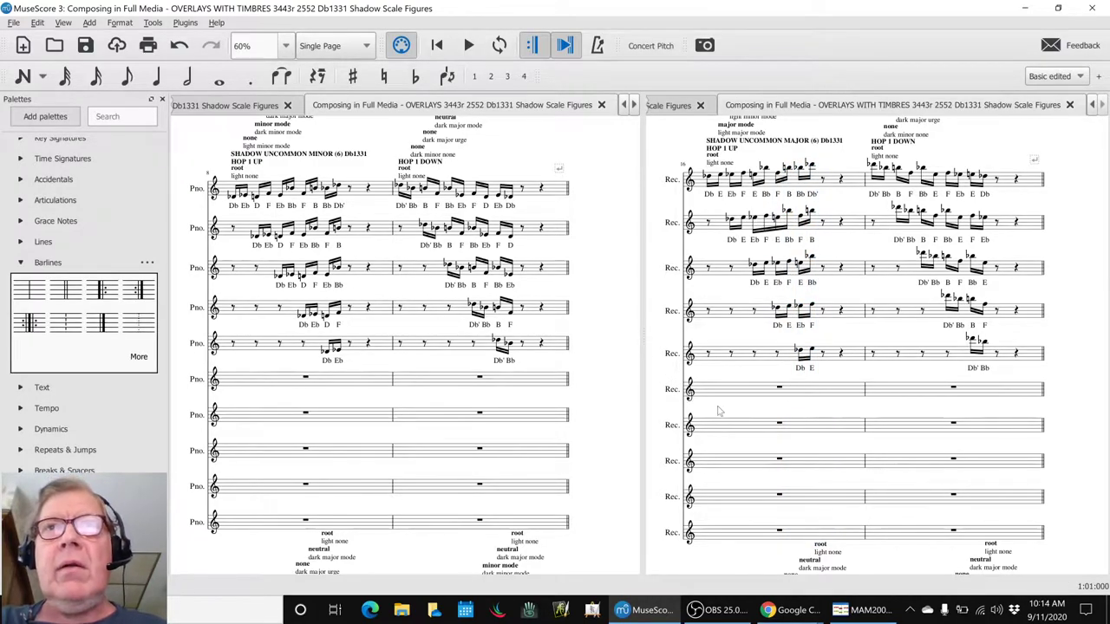
{"action": "left_click", "coordinate": [718, 400]}
{"action": "key", "text": "Escape"}
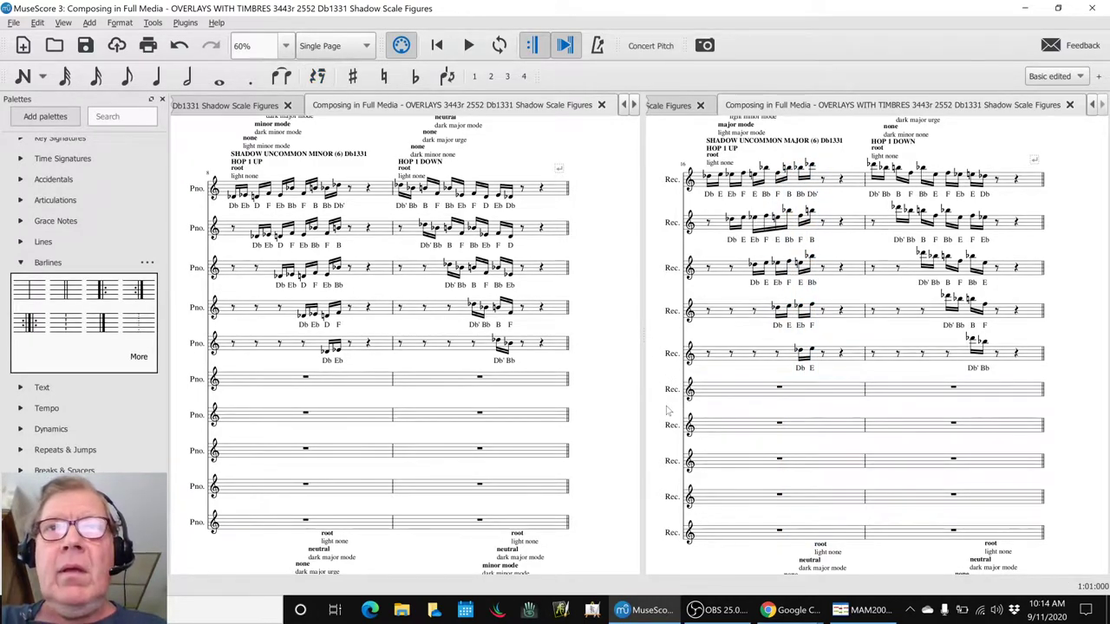
Minimize the OBS streaming window and bring up the Google Sheets session notes.
{"action": "key", "text": "alt+Tab"}
{"action": "key", "text": "alt+Tab"}
{"action": "key", "text": "alt+Tab"}
{"action": "key", "text": "alt+Tab"}
{"action": "key", "text": "alt+Tab"}
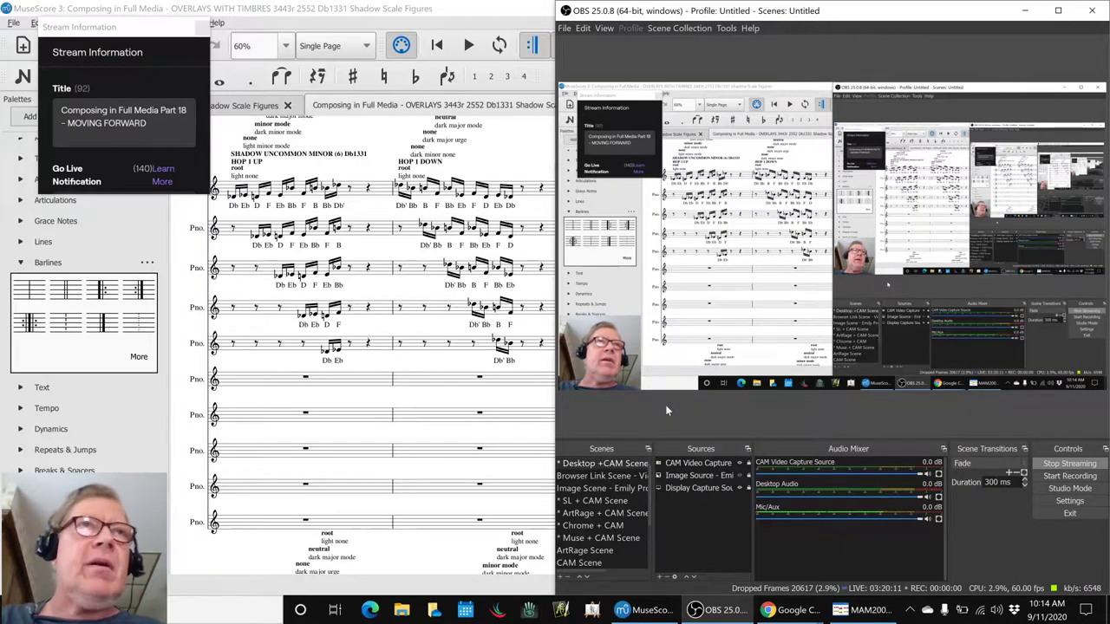
{"action": "left_click", "coordinate": [713, 610]}
{"action": "key", "text": "alt+Tab"}
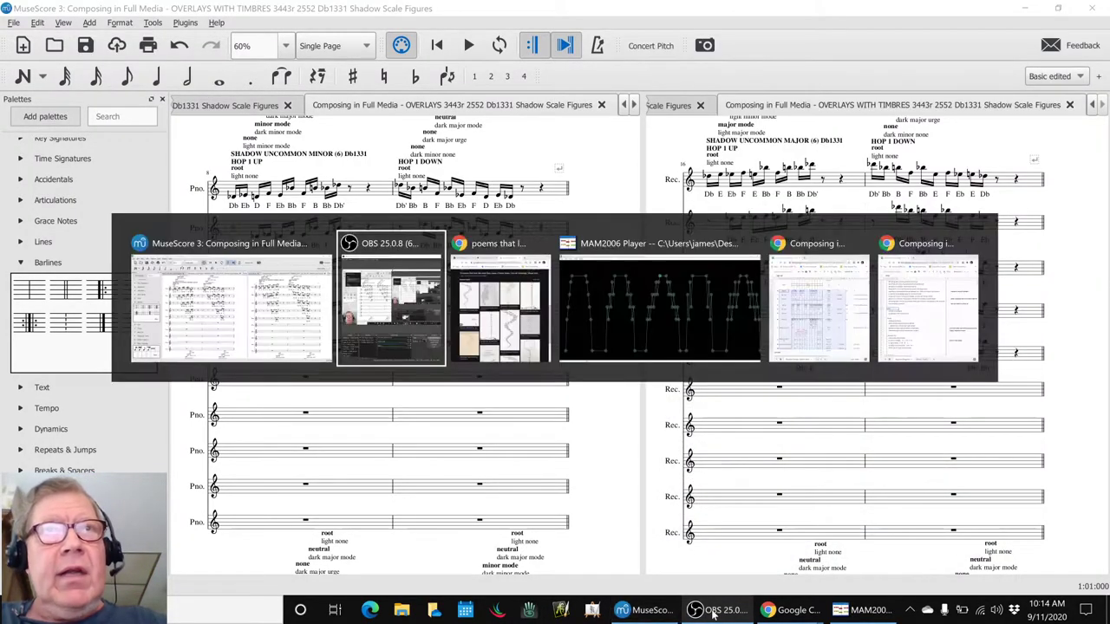
{"action": "key", "text": "alt+Tab"}
{"action": "key", "text": "alt+Tab"}
{"action": "key", "text": "alt+Tab"}
{"action": "key", "text": "alt+Tab"}
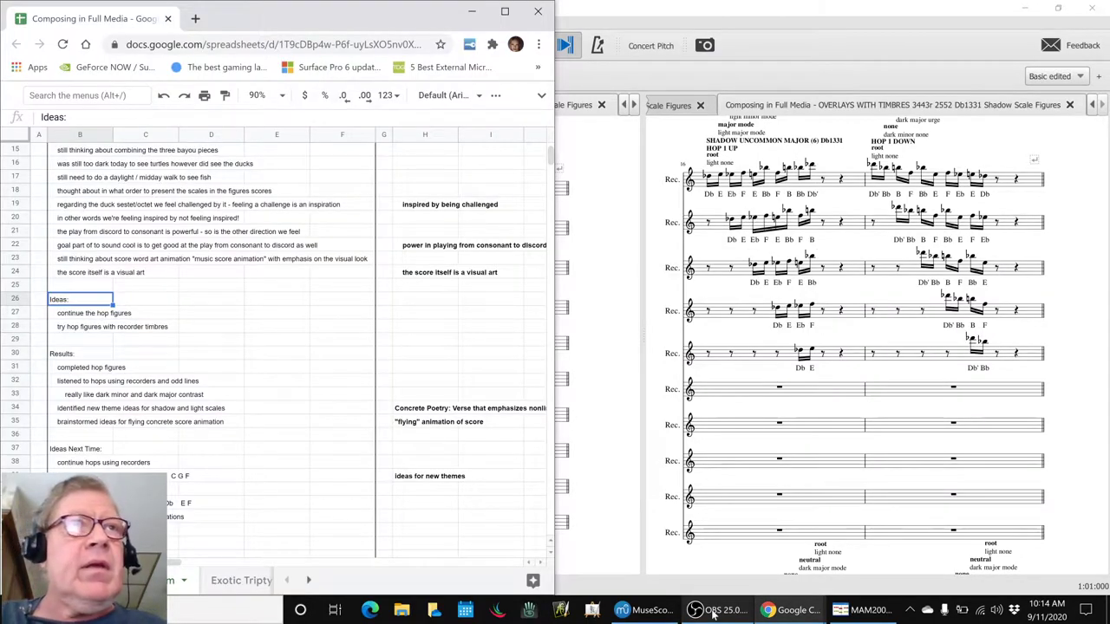
Review the 'continue the hop figures' idea in the Sheets log, then return to MuseScore.
{"action": "left_click", "coordinate": [73, 316]}
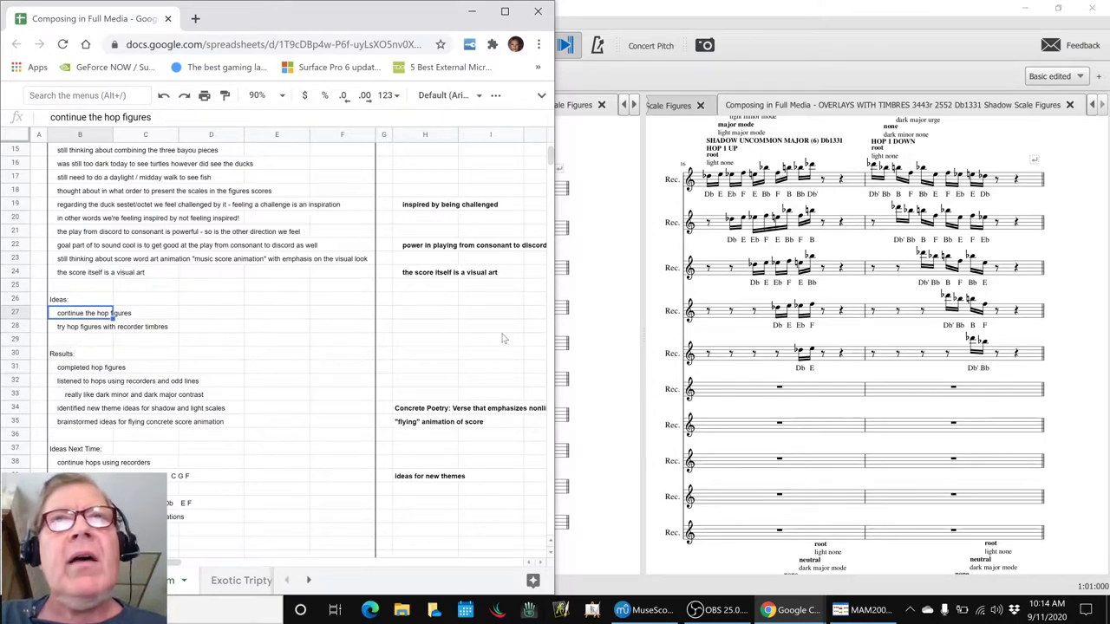
{"action": "key", "text": "alt+Tab"}
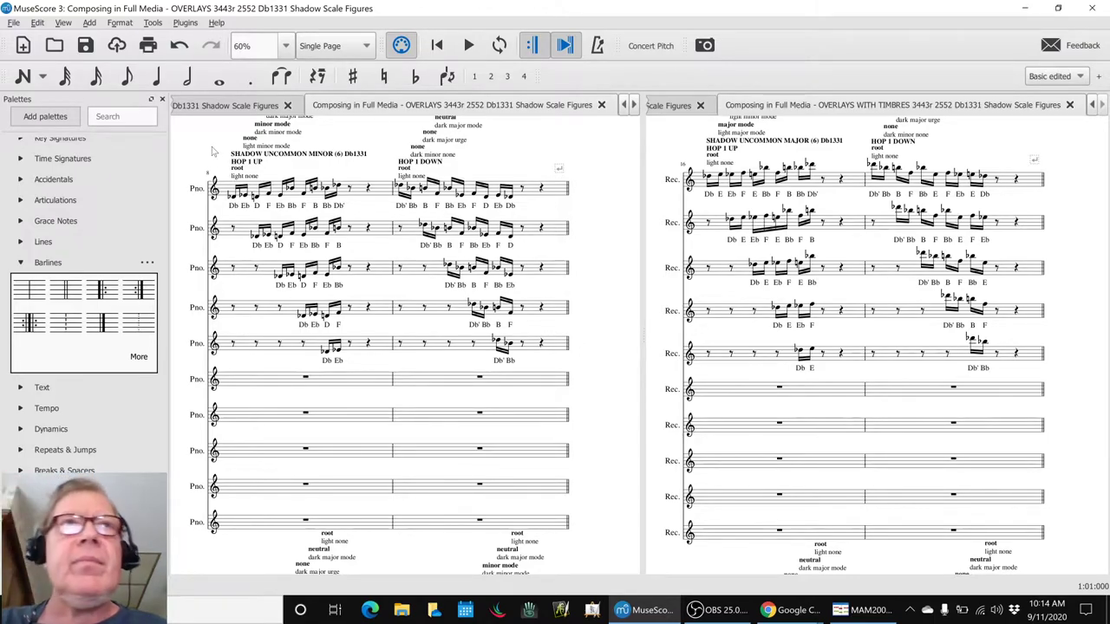
{"action": "left_click", "coordinate": [193, 106]}
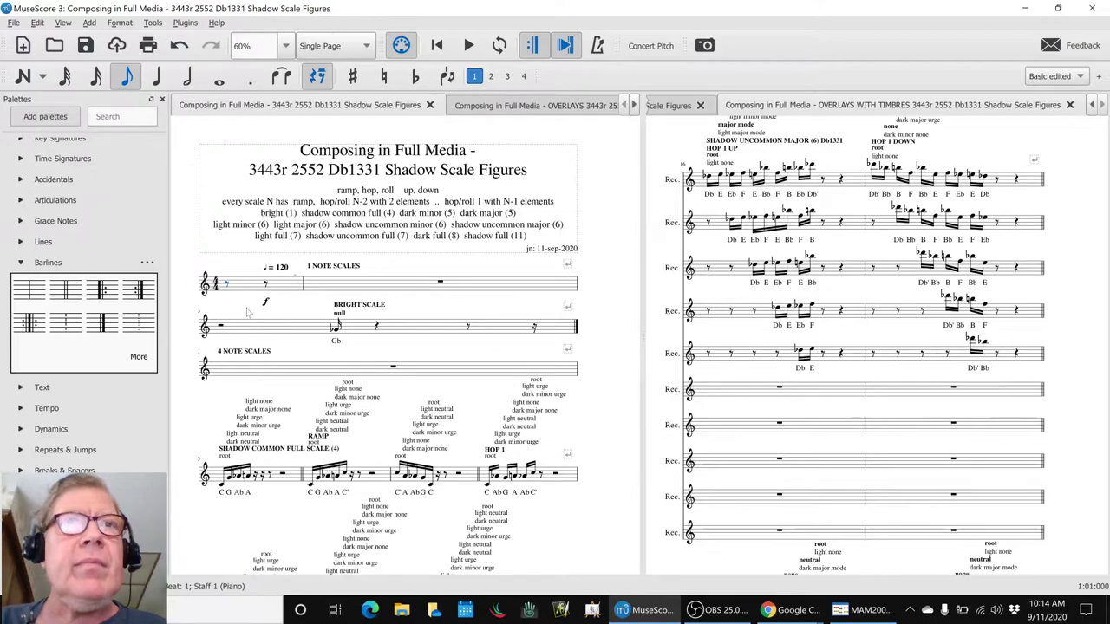
{"action": "scroll", "coordinate": [248, 314], "scroll_direction": "down", "scroll_amount": 12}
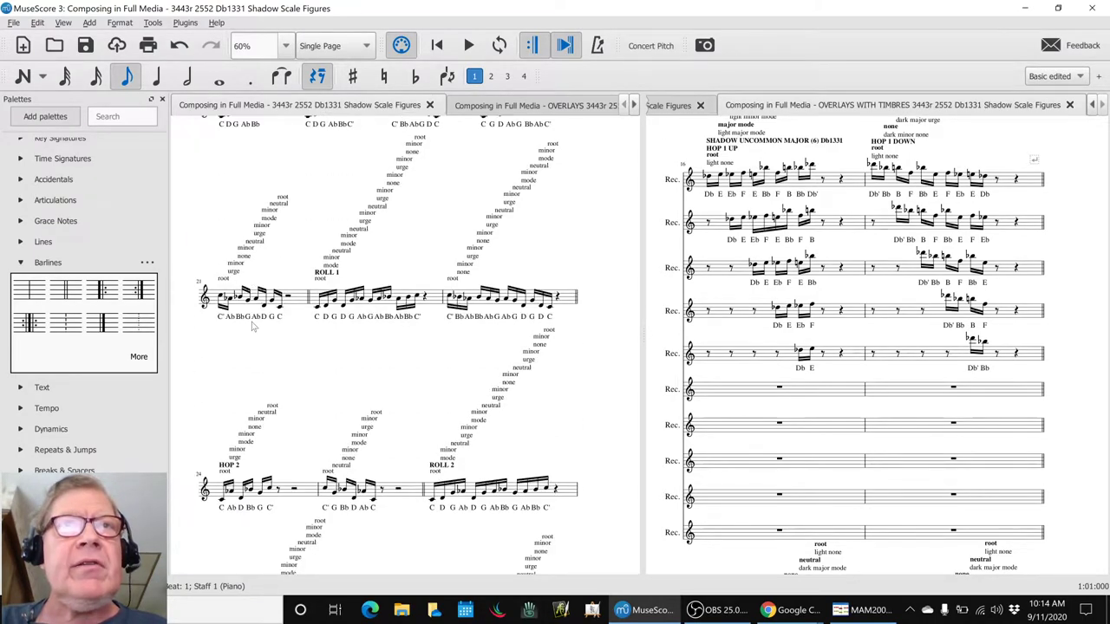
{"action": "scroll", "coordinate": [253, 326], "scroll_direction": "down", "scroll_amount": 10}
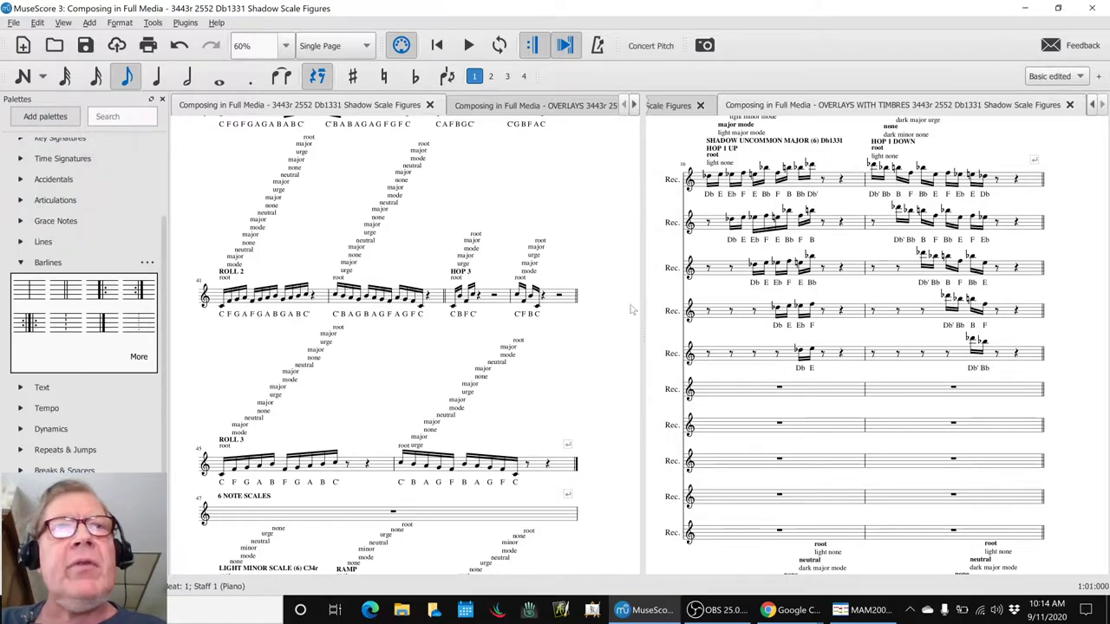
{"action": "left_click", "coordinate": [347, 50]}
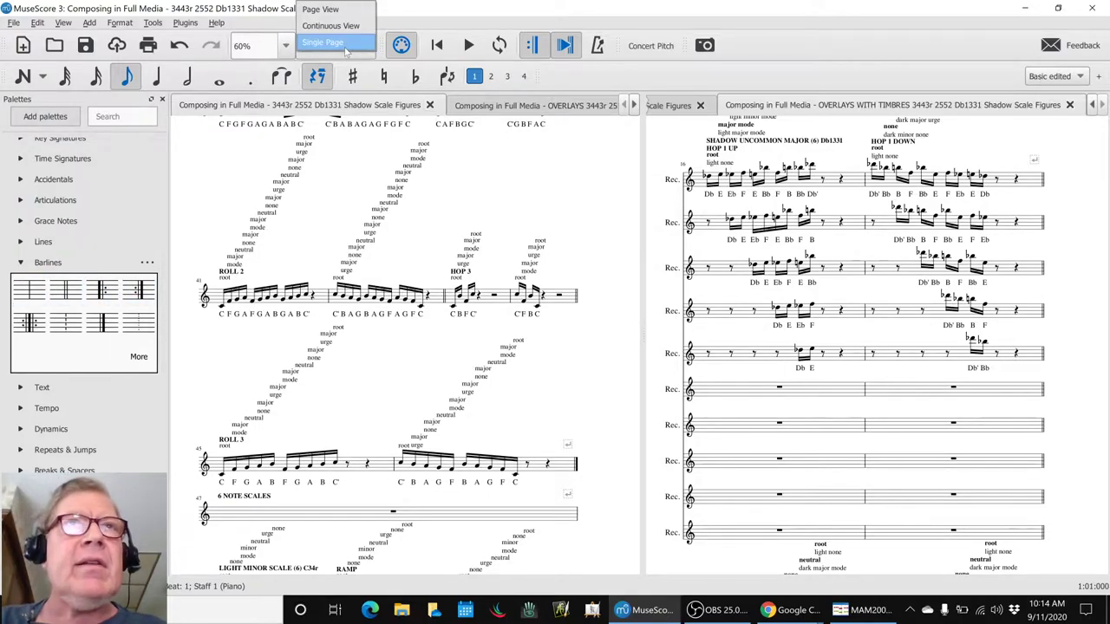
{"action": "left_click", "coordinate": [339, 31]}
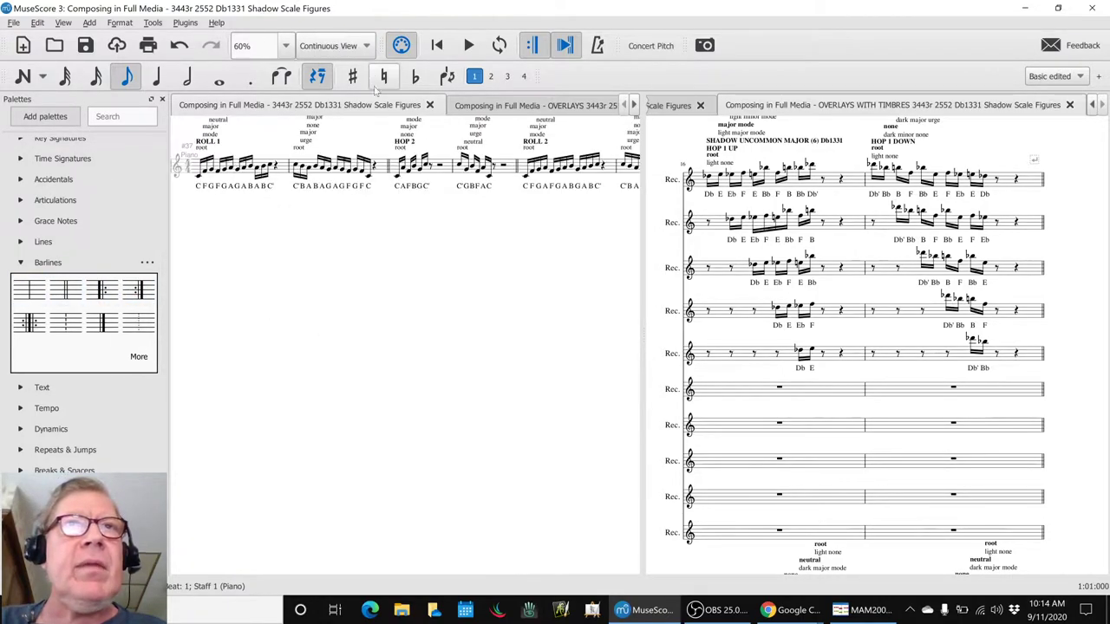
{"action": "scroll", "coordinate": [379, 317], "scroll_direction": "up", "scroll_amount": 2}
{"action": "key", "text": "space"}
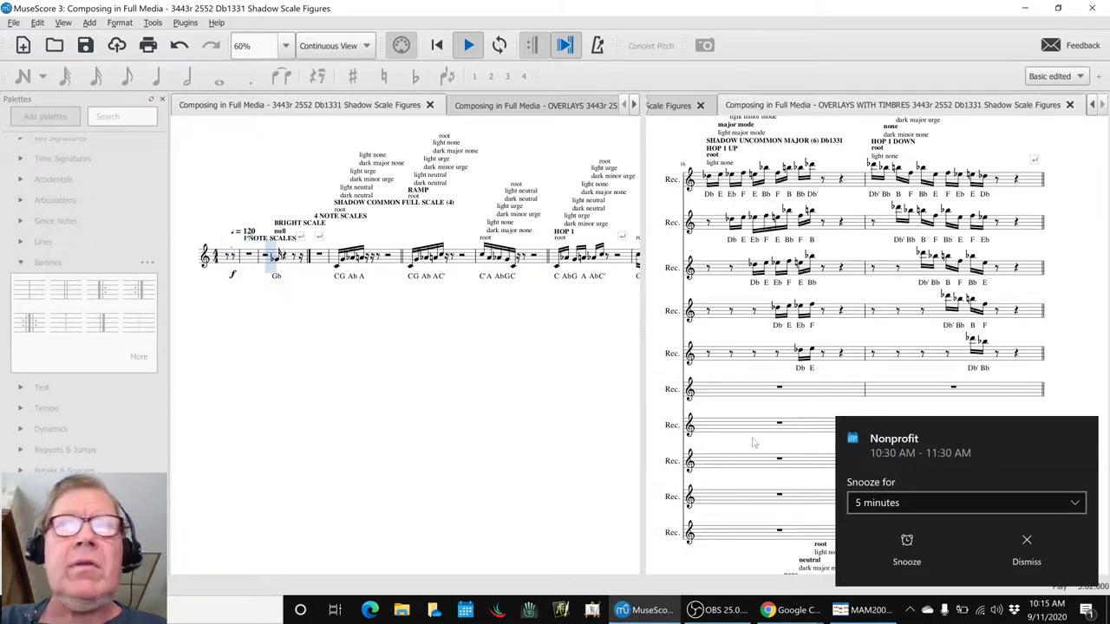
{"action": "left_click", "coordinate": [1028, 547]}
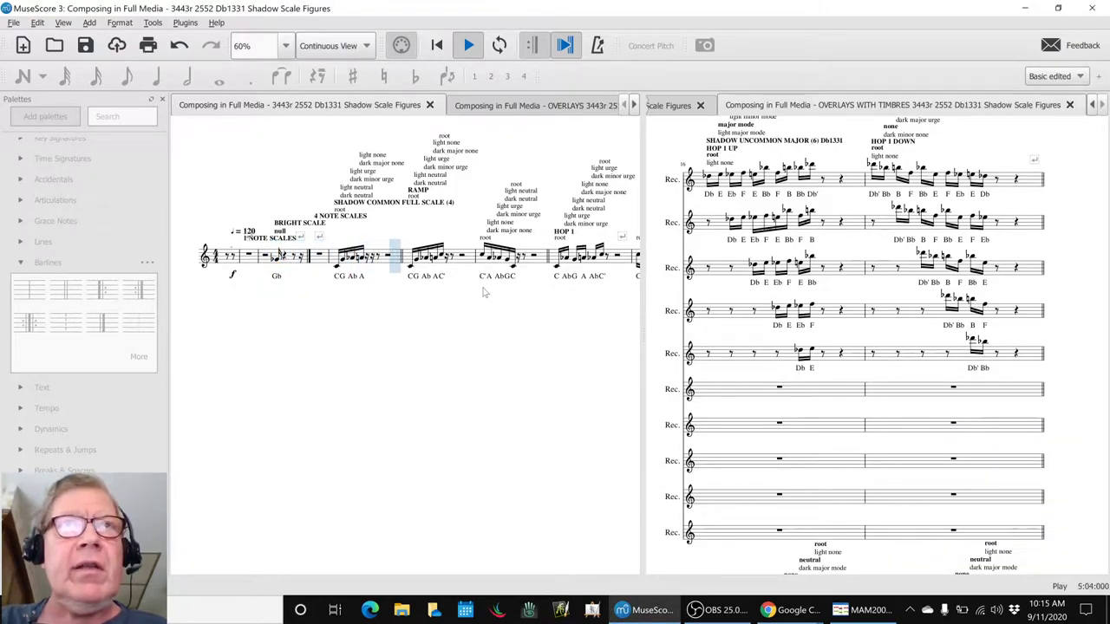
{"action": "key", "text": "space"}
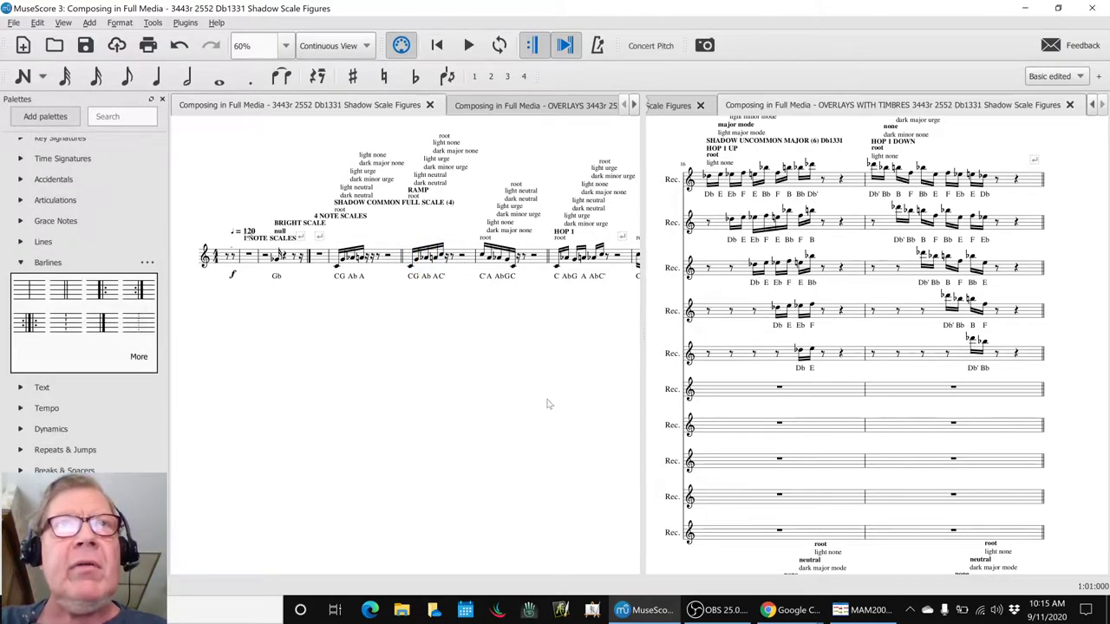
{"action": "left_click_drag", "start_coordinate": [550, 402], "coordinate": [256, 411]}
{"action": "left_click_drag", "start_coordinate": [513, 431], "coordinate": [297, 429]}
{"action": "left_click", "coordinate": [303, 49]}
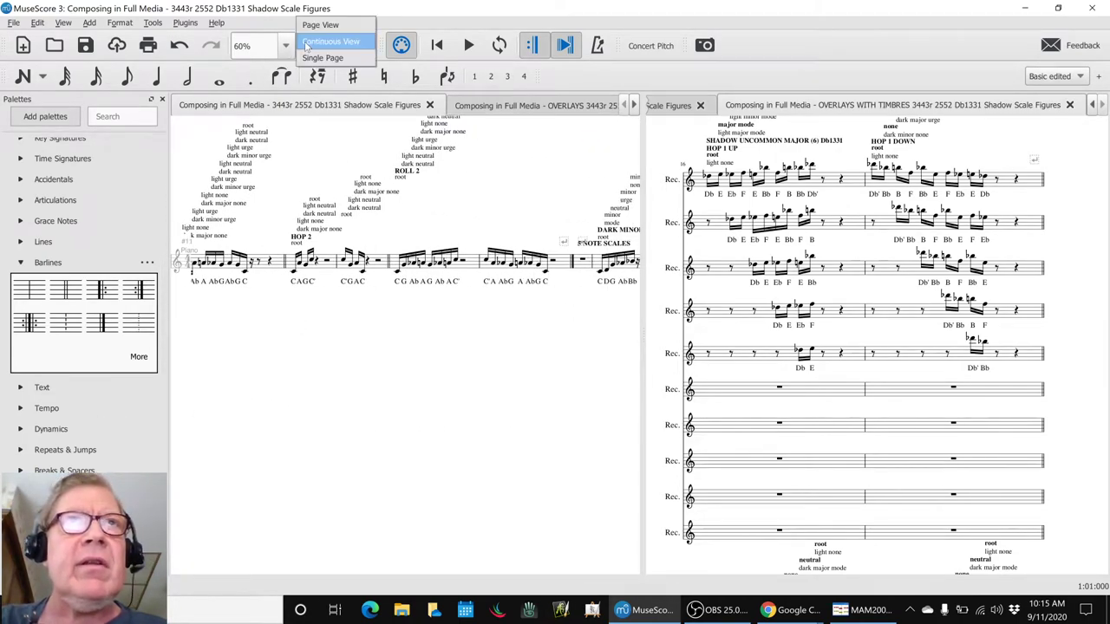
{"action": "left_click", "coordinate": [309, 63]}
{"action": "left_click", "coordinate": [477, 106]}
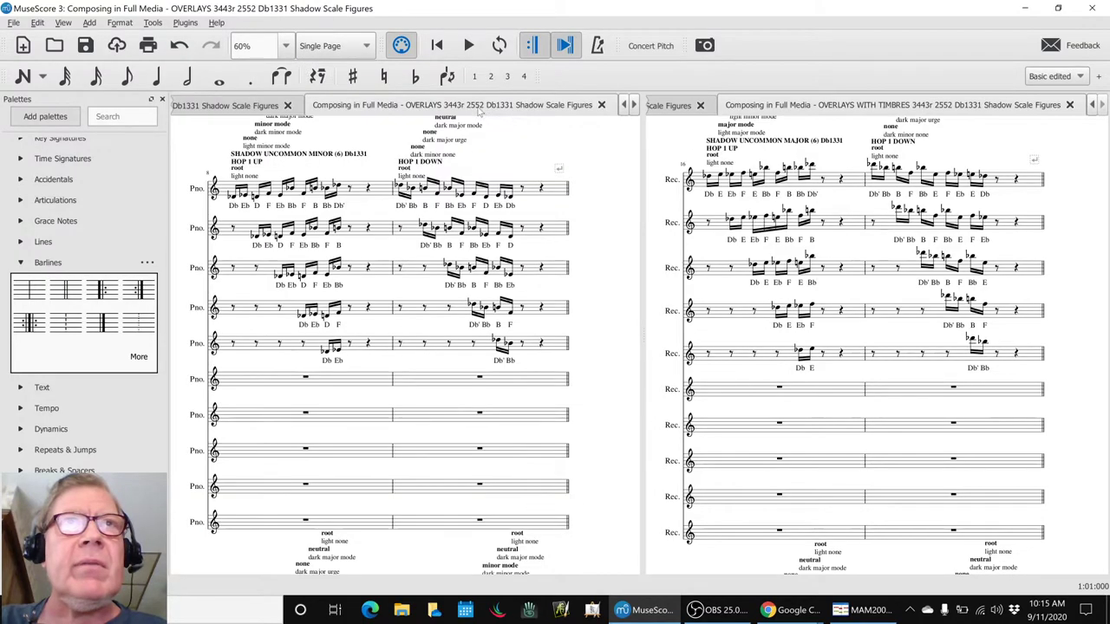
Play the Shadow Scale Figures MIDI file in MAM2006 Player, then minimize the player.
{"action": "key", "text": "alt+Tab"}
{"action": "key", "text": "alt+Tab"}
{"action": "key", "text": "alt+Tab"}
{"action": "key", "text": "alt+Tab"}
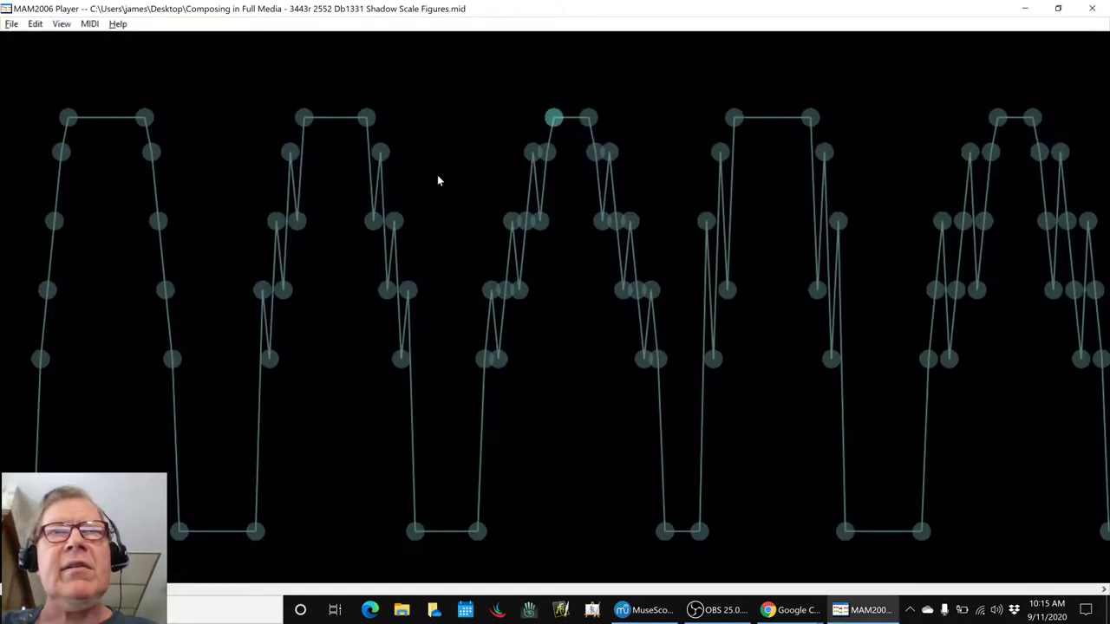
{"action": "key", "text": "space"}
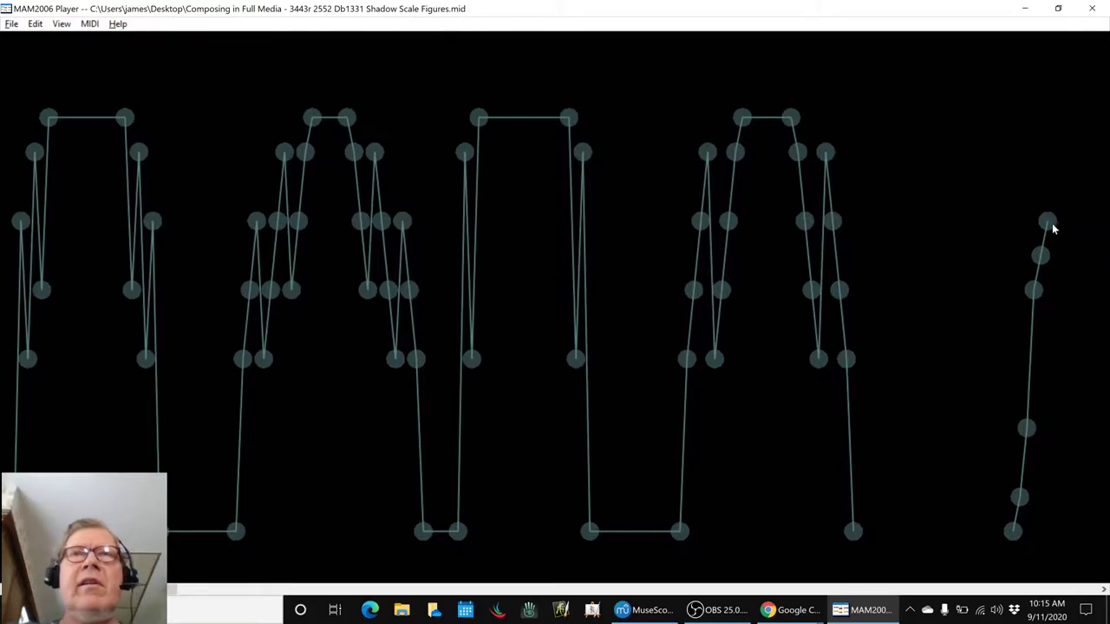
{"action": "left_click", "coordinate": [1021, 8]}
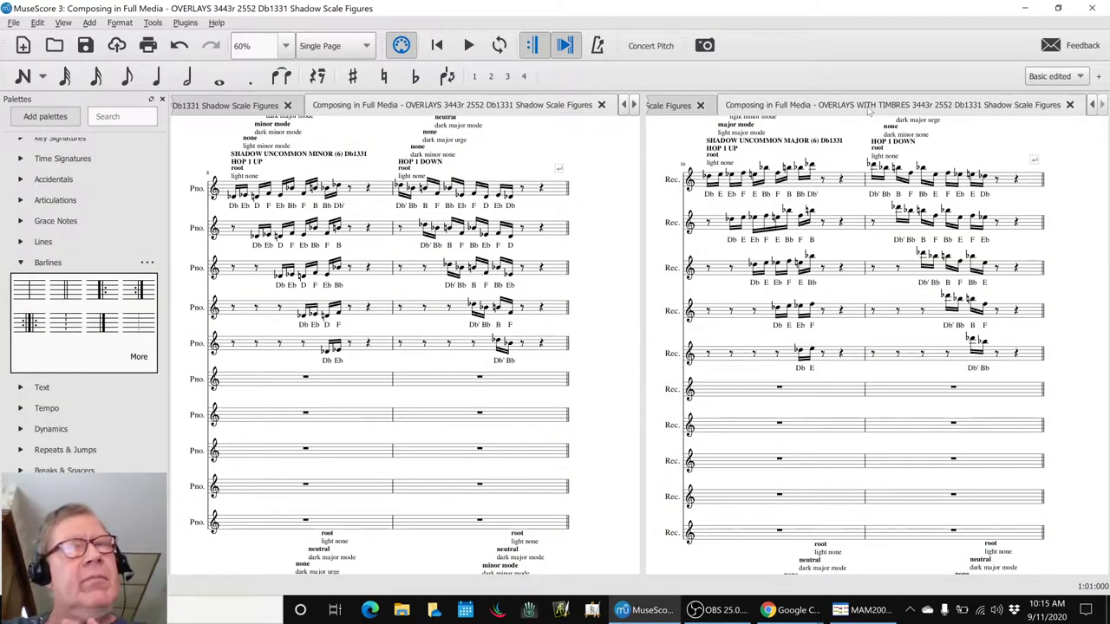
{"action": "key", "text": "alt+Tab"}
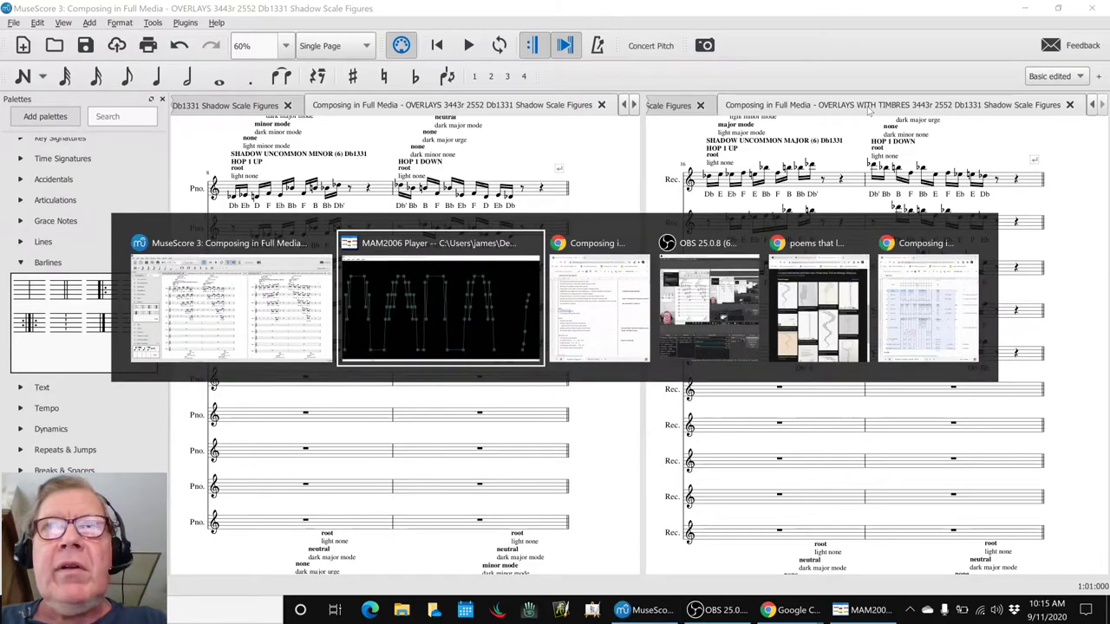
{"action": "key", "text": "alt+Tab"}
{"action": "key", "text": "alt+Tab"}
{"action": "key", "text": "alt+Tab"}
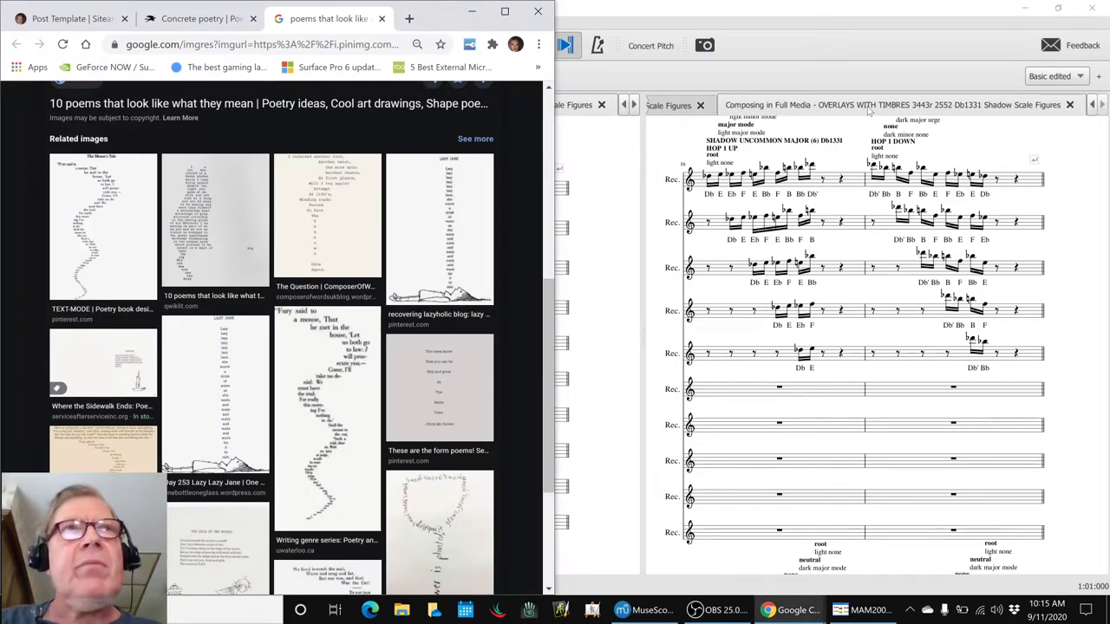
{"action": "left_click", "coordinate": [198, 18]}
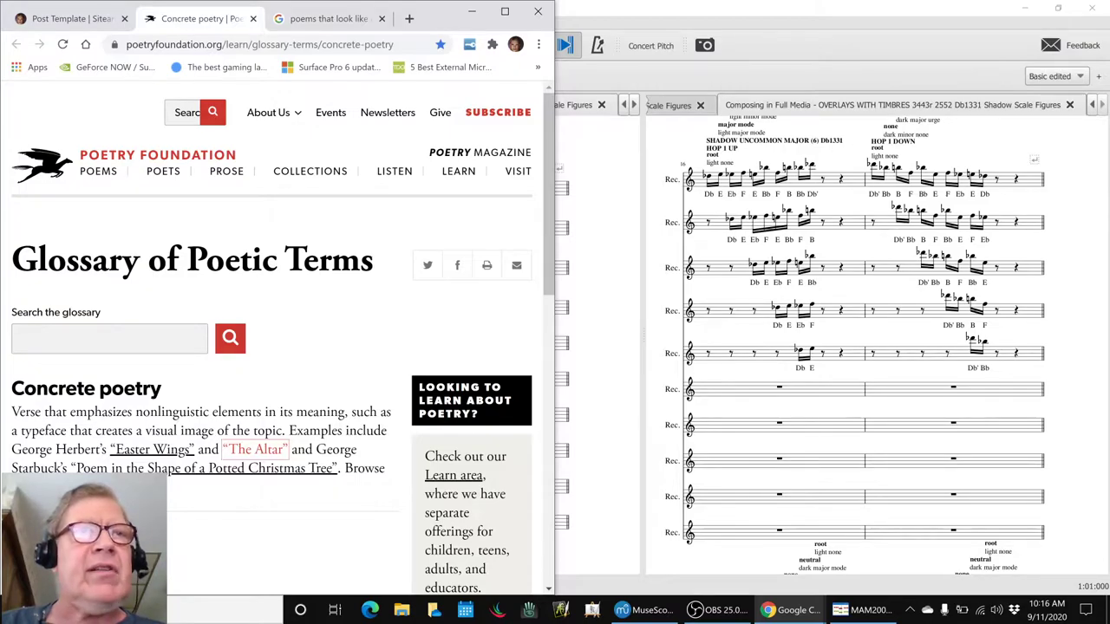
{"action": "left_click", "coordinate": [334, 18]}
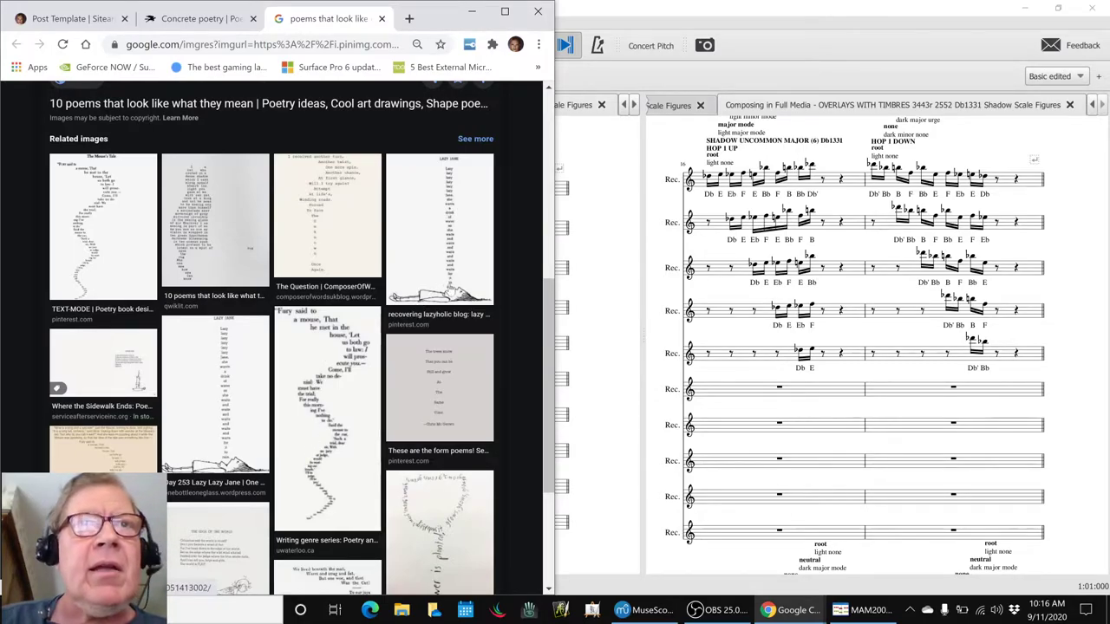
{"action": "scroll", "coordinate": [427, 495], "scroll_direction": "down", "scroll_amount": 1}
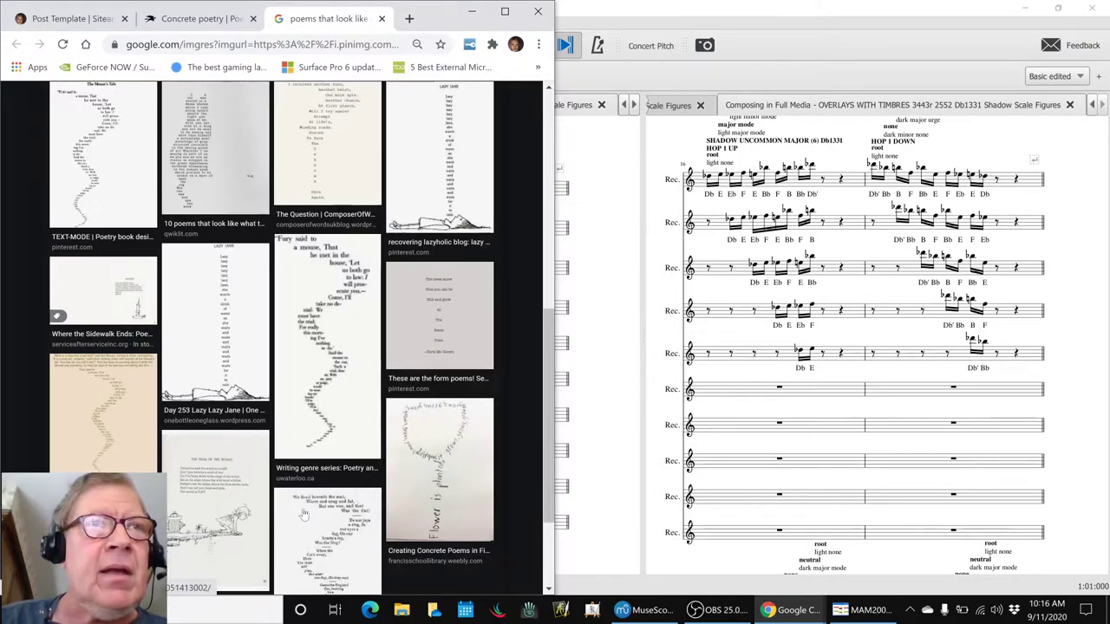
{"action": "scroll", "coordinate": [125, 319], "scroll_direction": "up", "scroll_amount": 1}
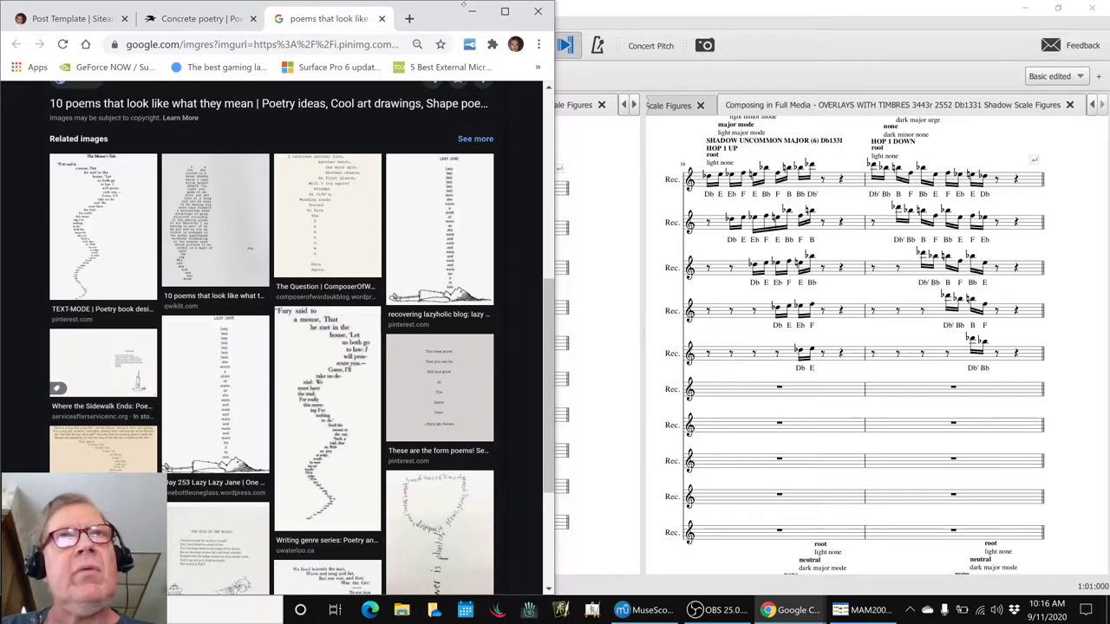
{"action": "left_click", "coordinate": [470, 11]}
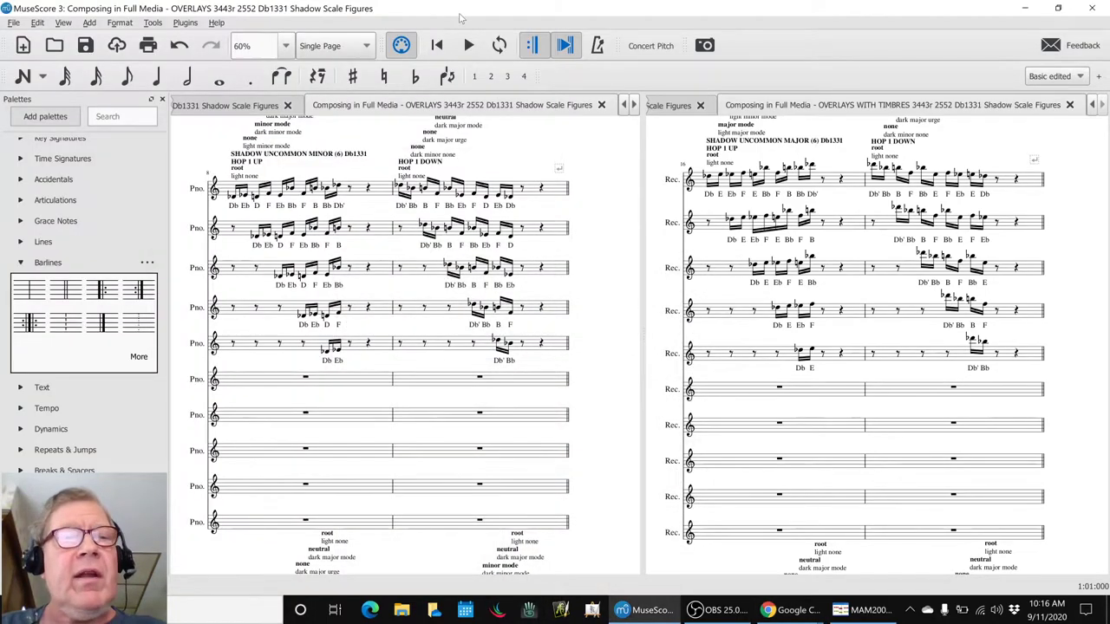
Go over the notes 'flying' animation, score as visual art and 'inspired by being challenged', then bring MuseScore forward.
{"action": "key", "text": "alt+Tab"}
{"action": "key", "text": "alt+Tab"}
{"action": "key", "text": "alt+Tab"}
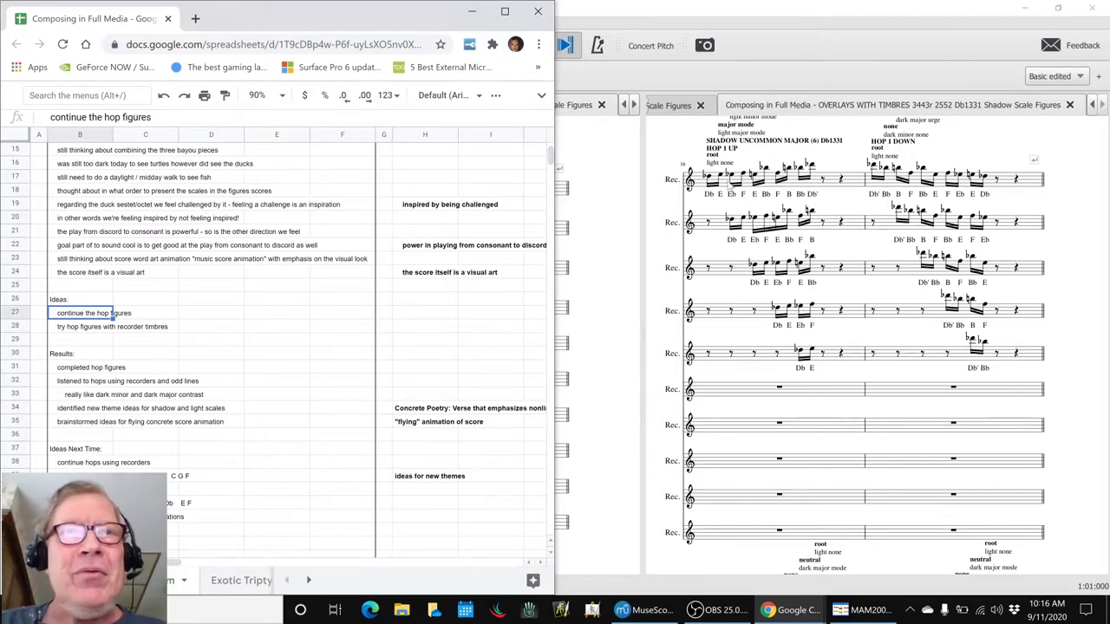
{"action": "left_click", "coordinate": [400, 427]}
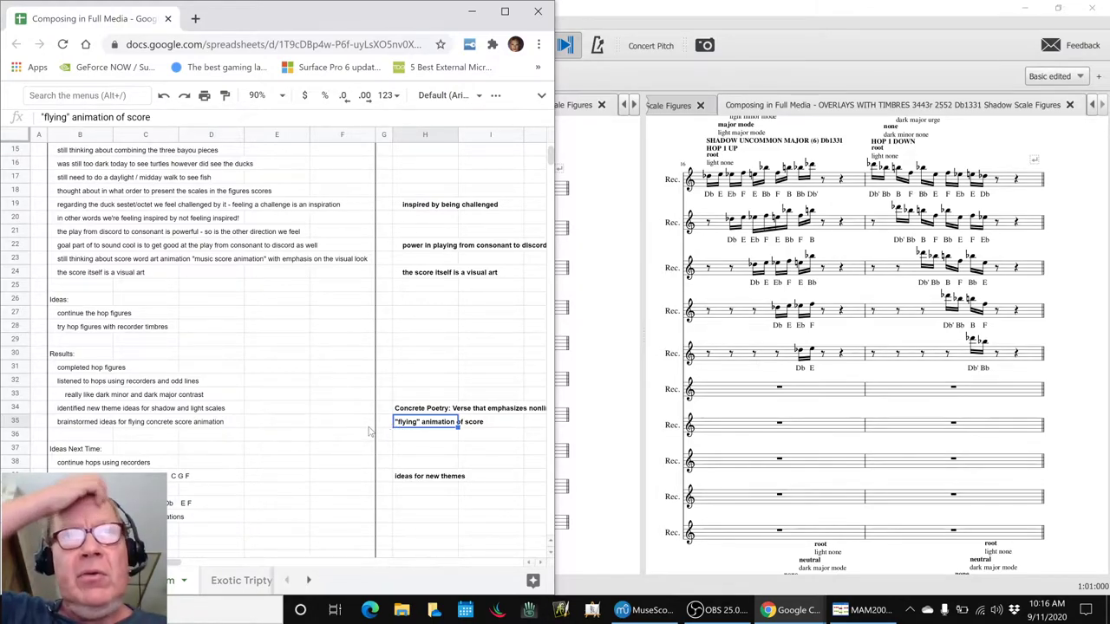
{"action": "left_click", "coordinate": [414, 275]}
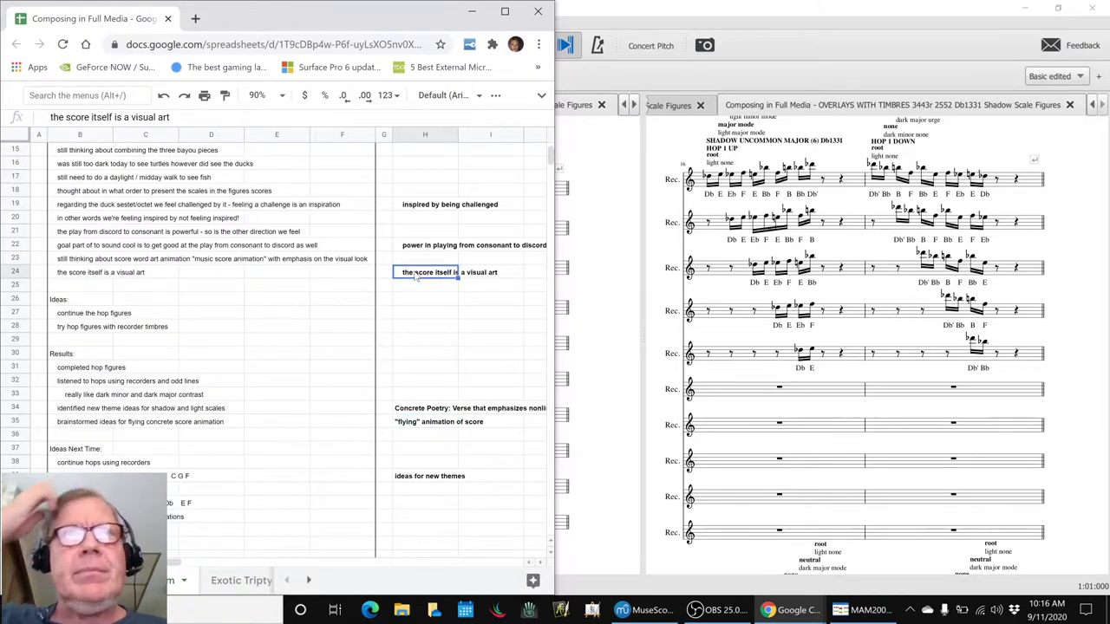
{"action": "left_click", "coordinate": [412, 208]}
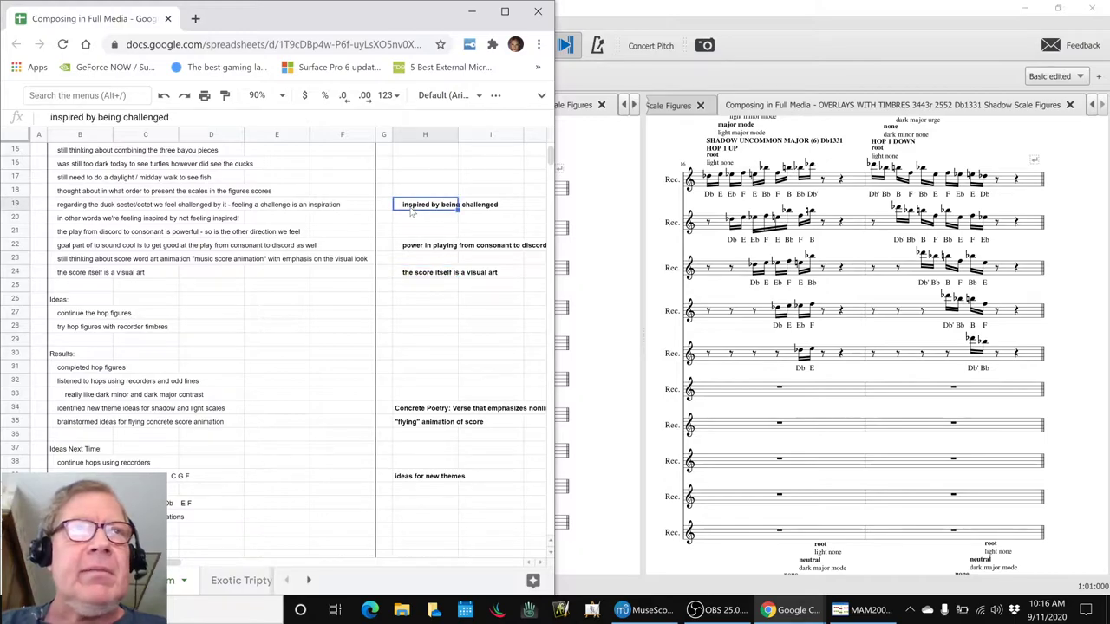
{"action": "left_click", "coordinate": [832, 9]}
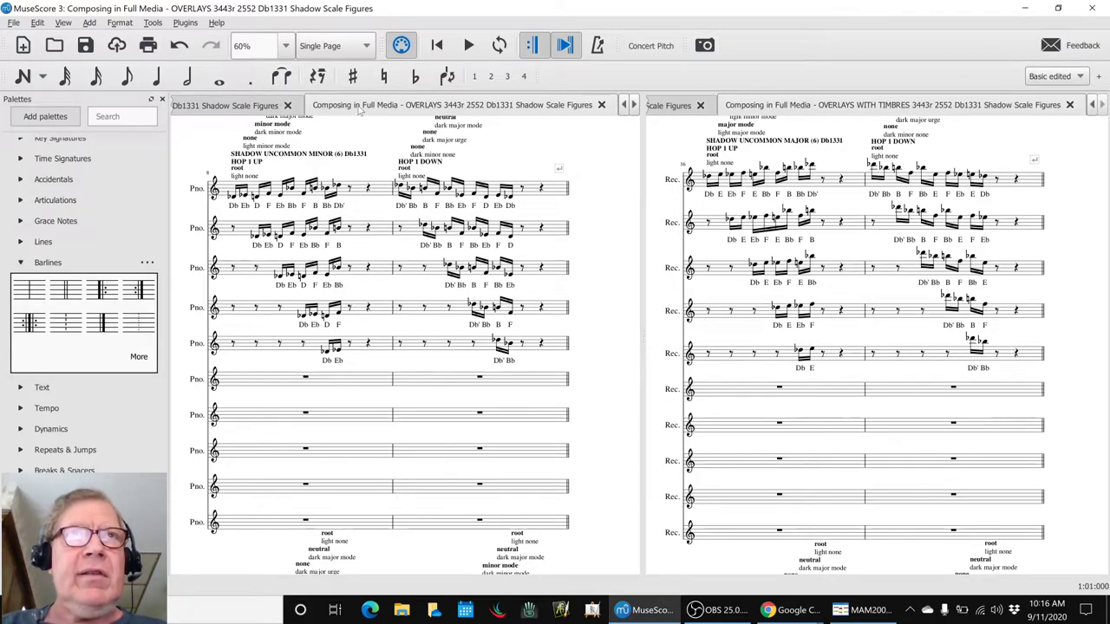
{"action": "left_click", "coordinate": [231, 369]}
{"action": "key", "text": "space"}
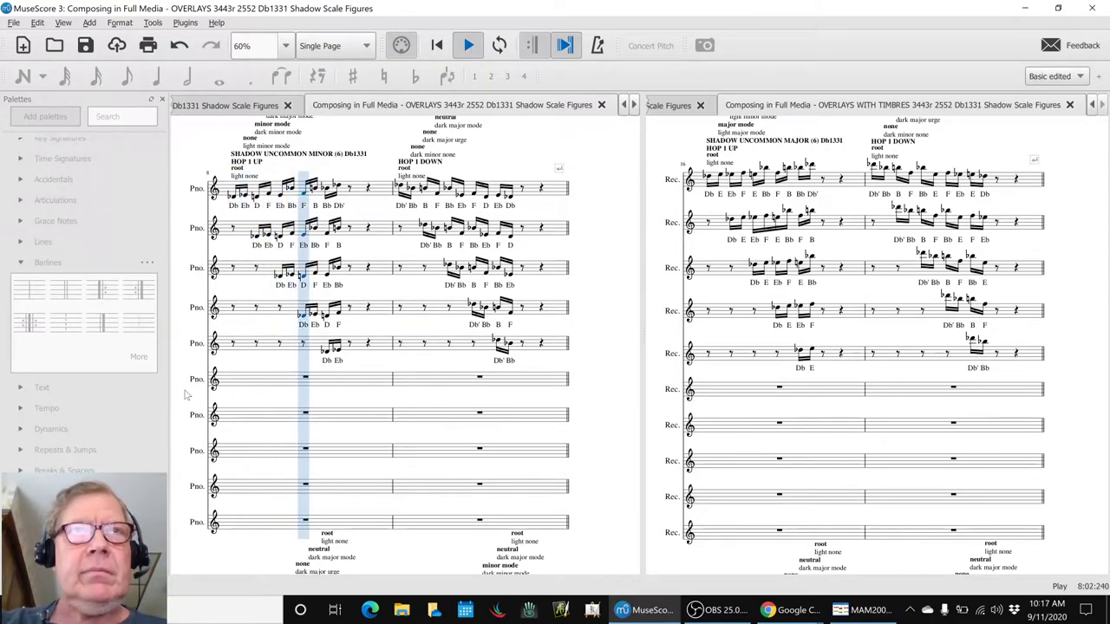
{"action": "key", "text": "space"}
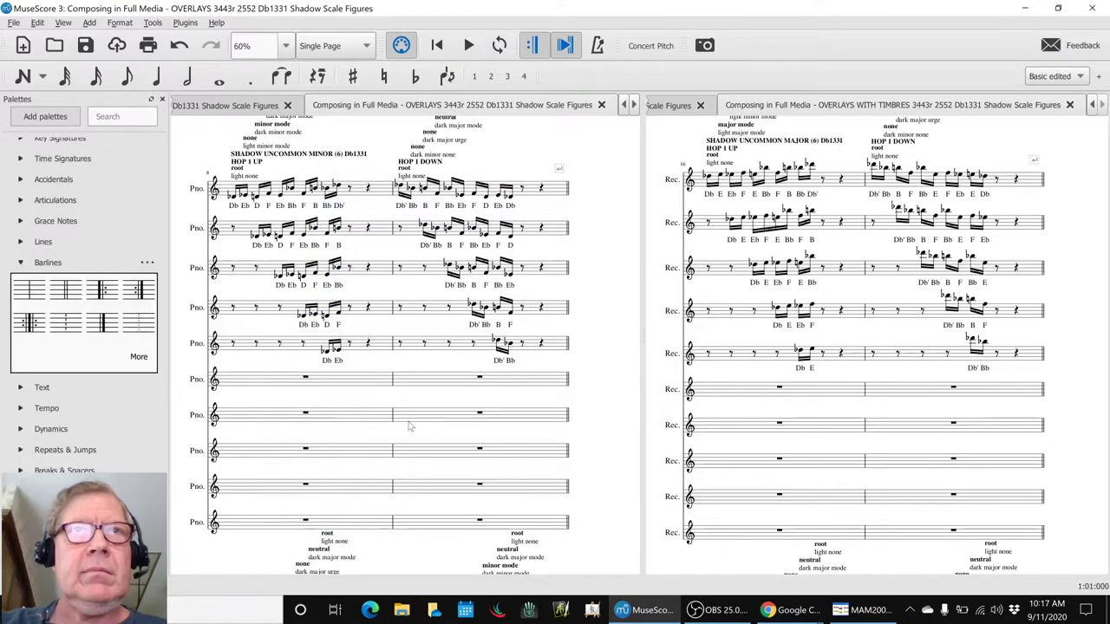
{"action": "left_click", "coordinate": [424, 386]}
{"action": "key", "text": "space"}
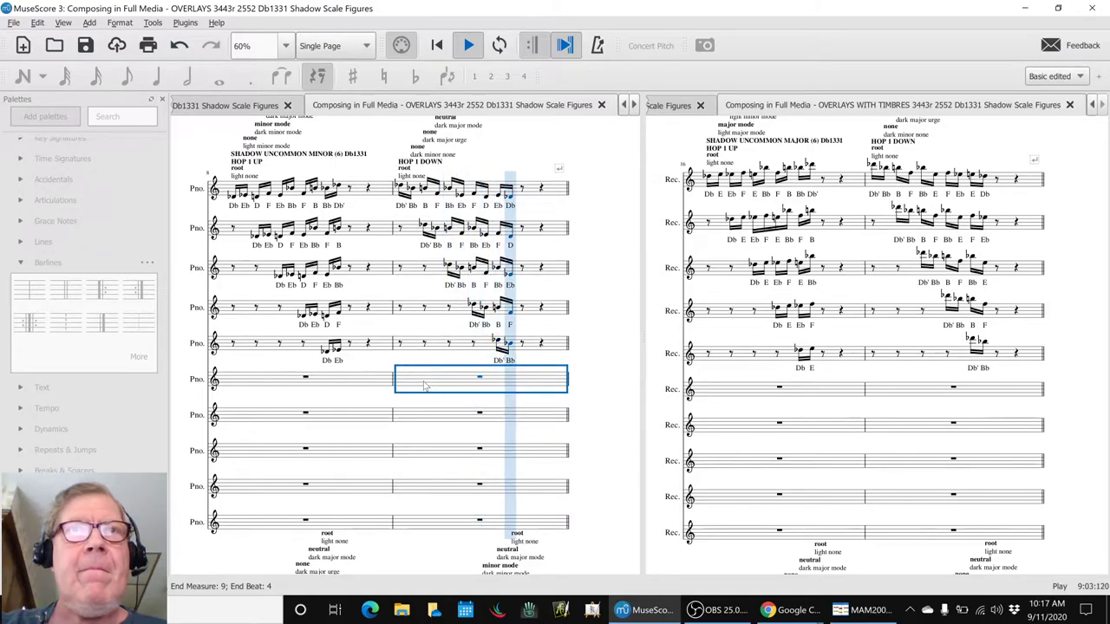
{"action": "key", "text": "space"}
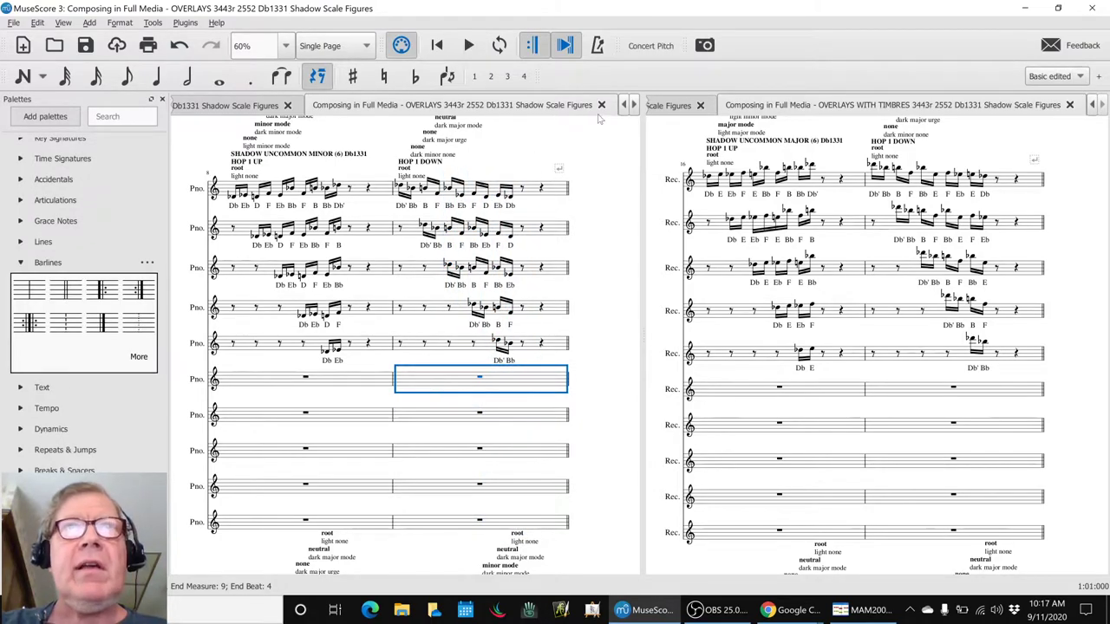
{"action": "left_click", "coordinate": [634, 108]}
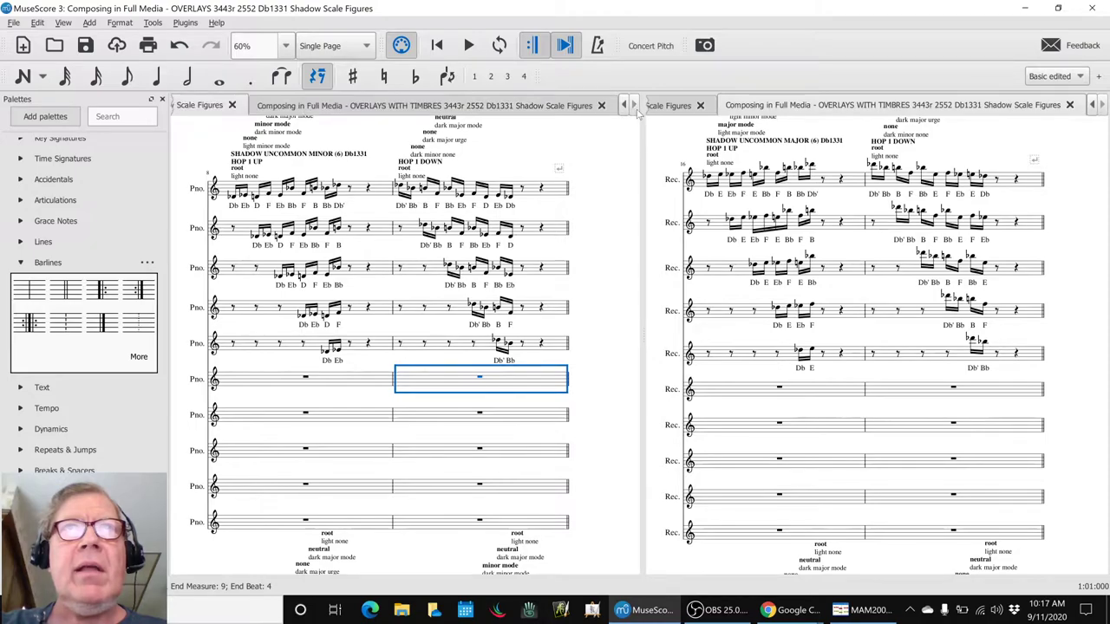
Show the OVERLAYS WITH TIMBRES recorder score in the left pane and play its minor hop figures.
{"action": "left_click", "coordinate": [549, 110]}
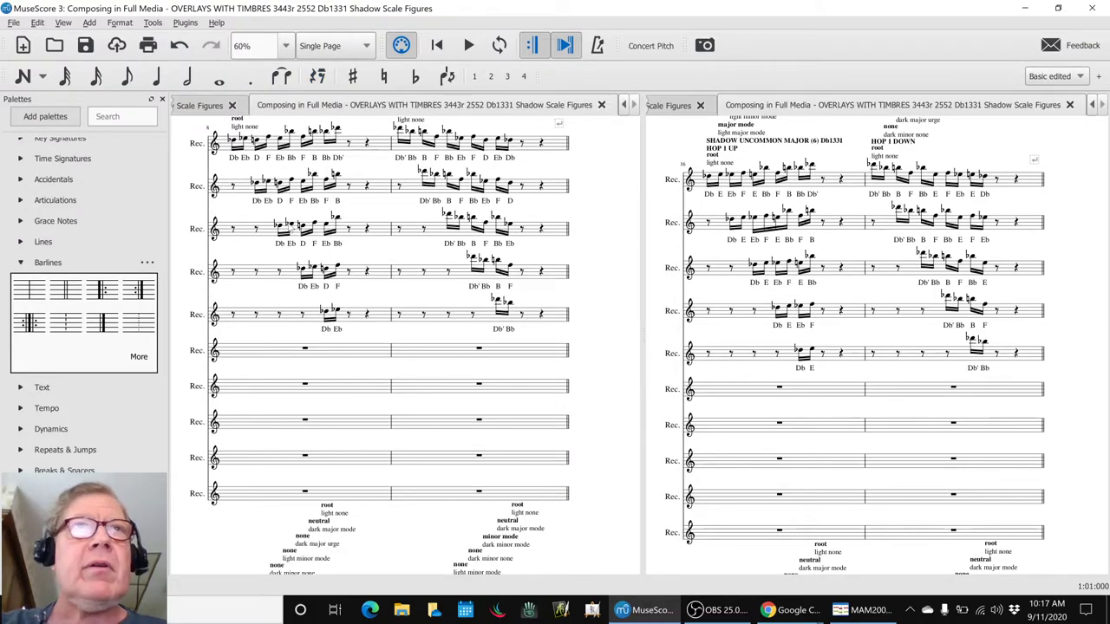
{"action": "left_click", "coordinate": [197, 144]}
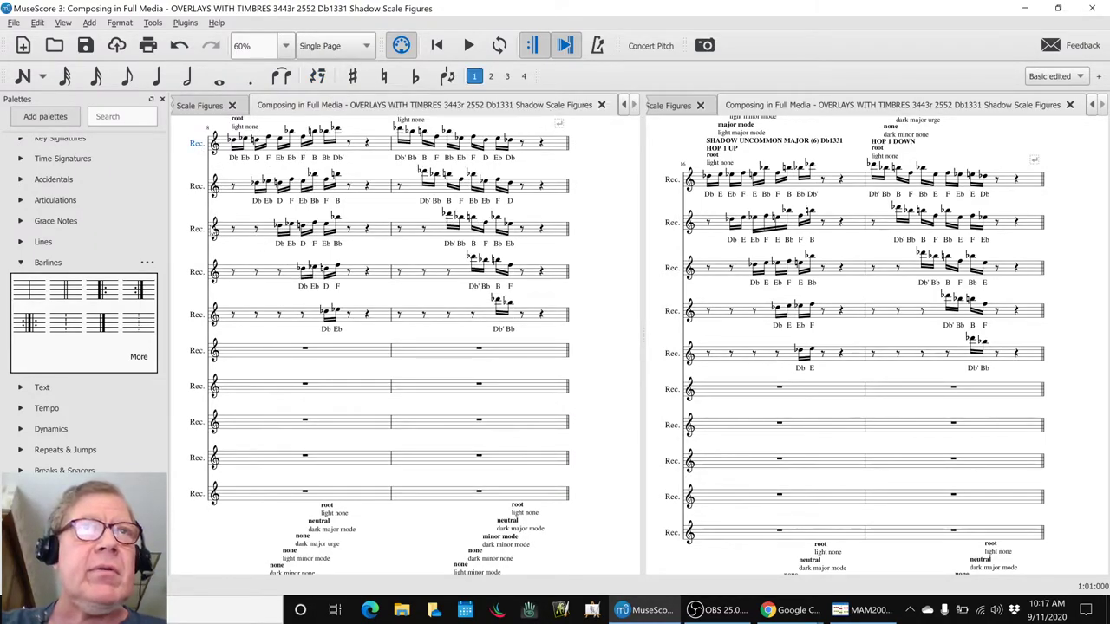
{"action": "left_click", "coordinate": [237, 317]}
{"action": "left_click", "coordinate": [191, 296]}
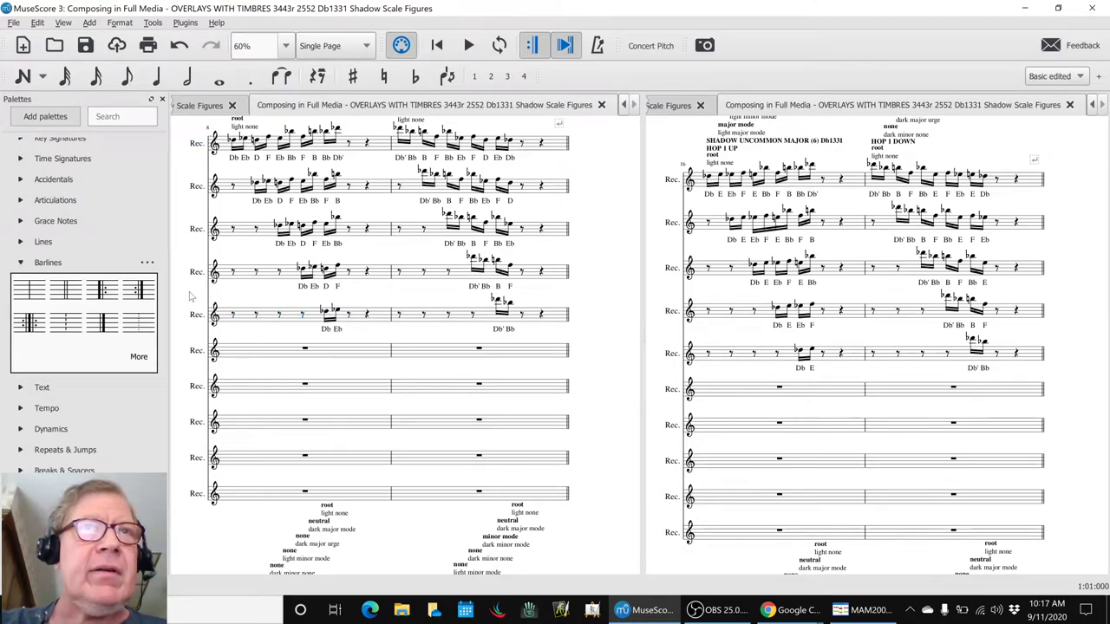
{"action": "key", "text": "space"}
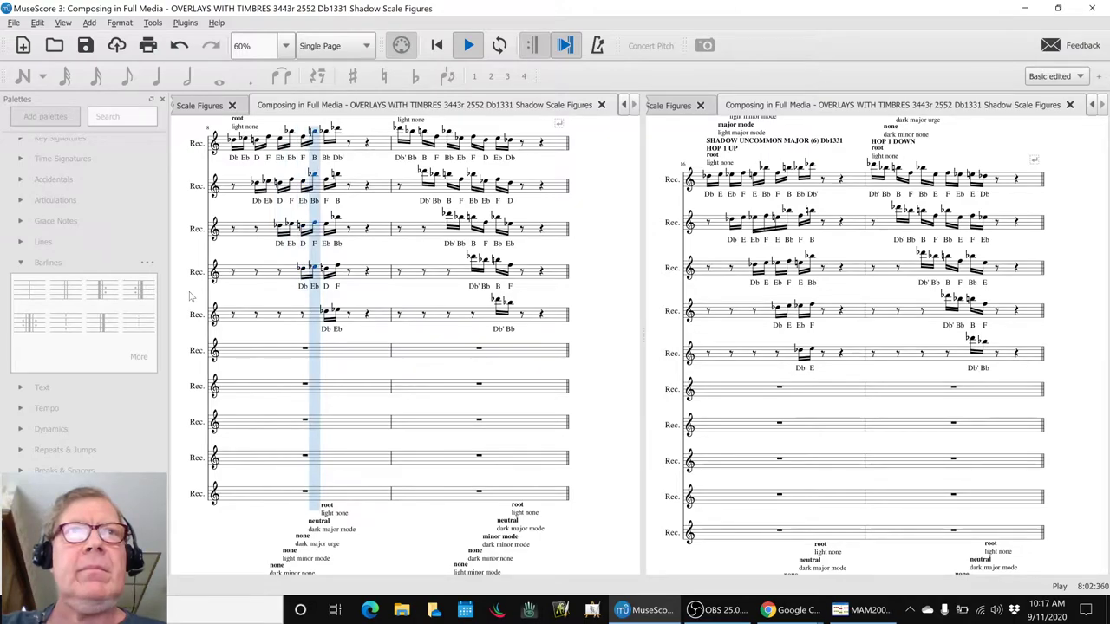
{"action": "key", "text": "space"}
Replay from the hop-down measure, then select the minor score's opening measure.
{"action": "left_click", "coordinate": [411, 363]}
{"action": "key", "text": "space"}
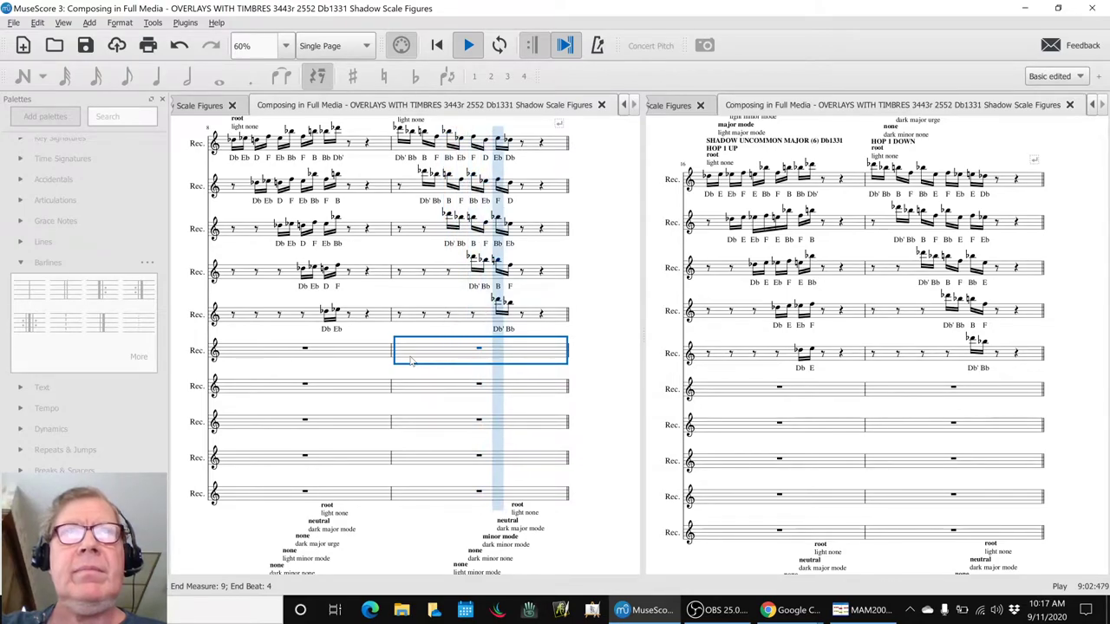
{"action": "key", "text": "space"}
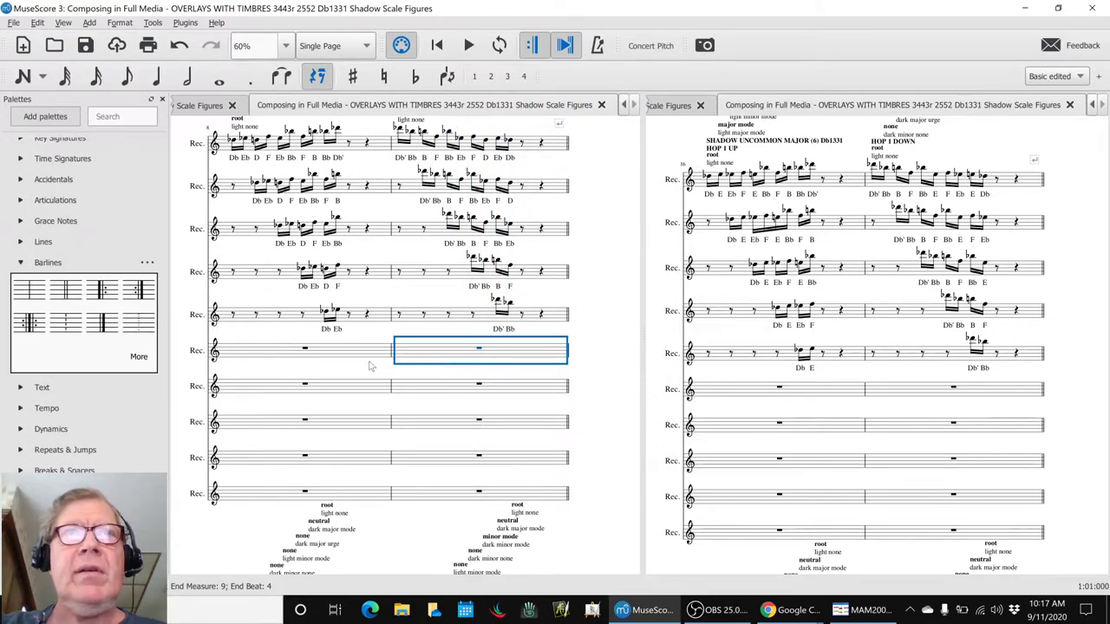
{"action": "scroll", "coordinate": [364, 368], "scroll_direction": "up", "scroll_amount": 1}
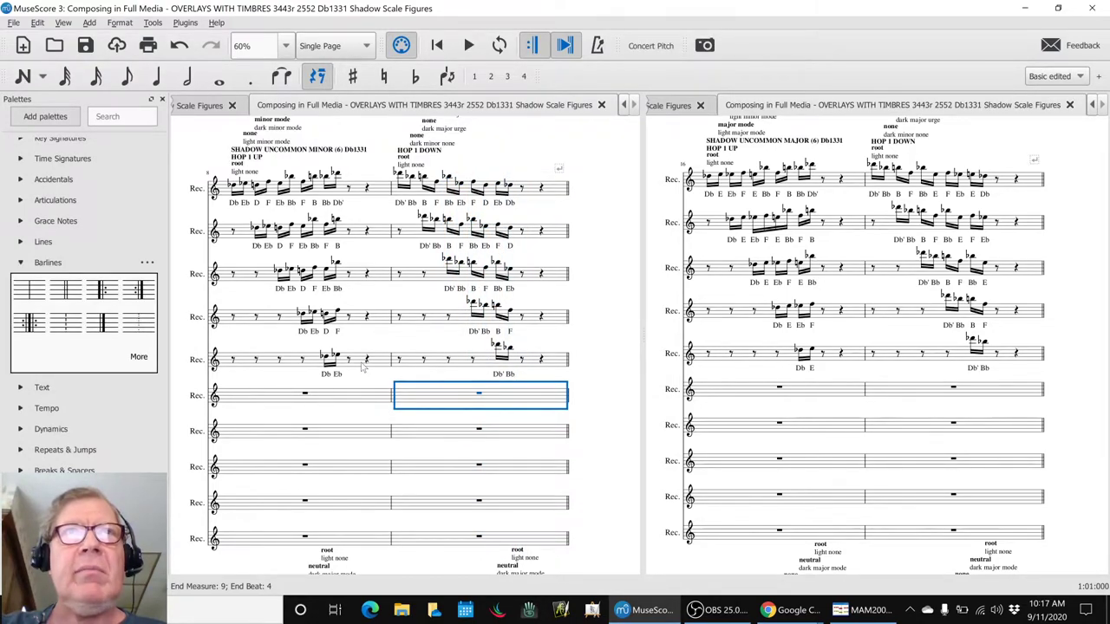
{"action": "left_click", "coordinate": [187, 345]}
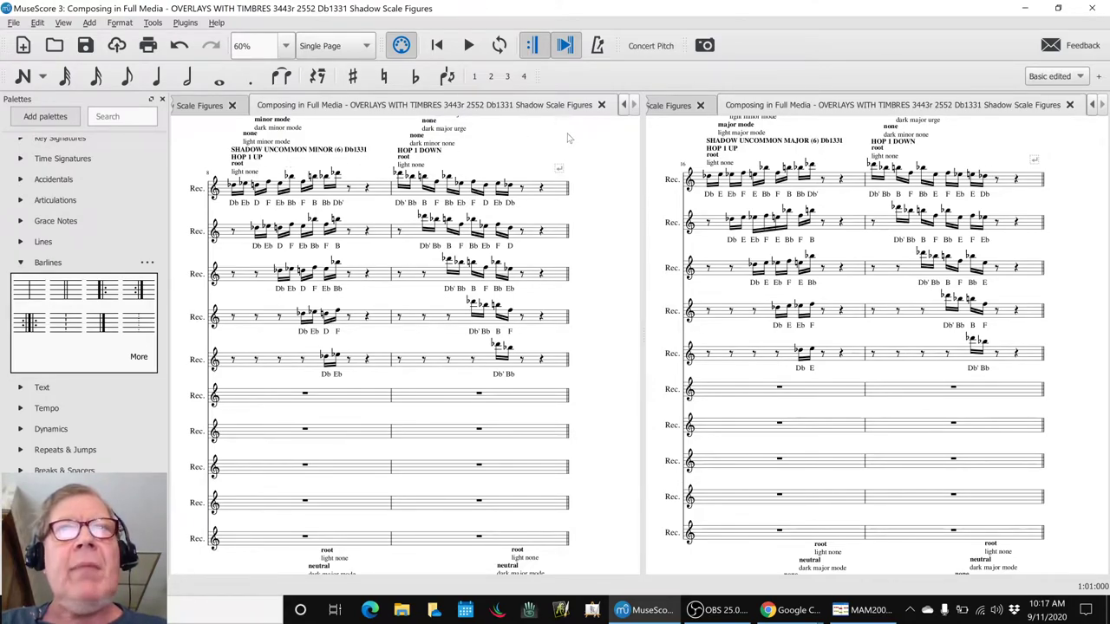
{"action": "left_click", "coordinate": [261, 398]}
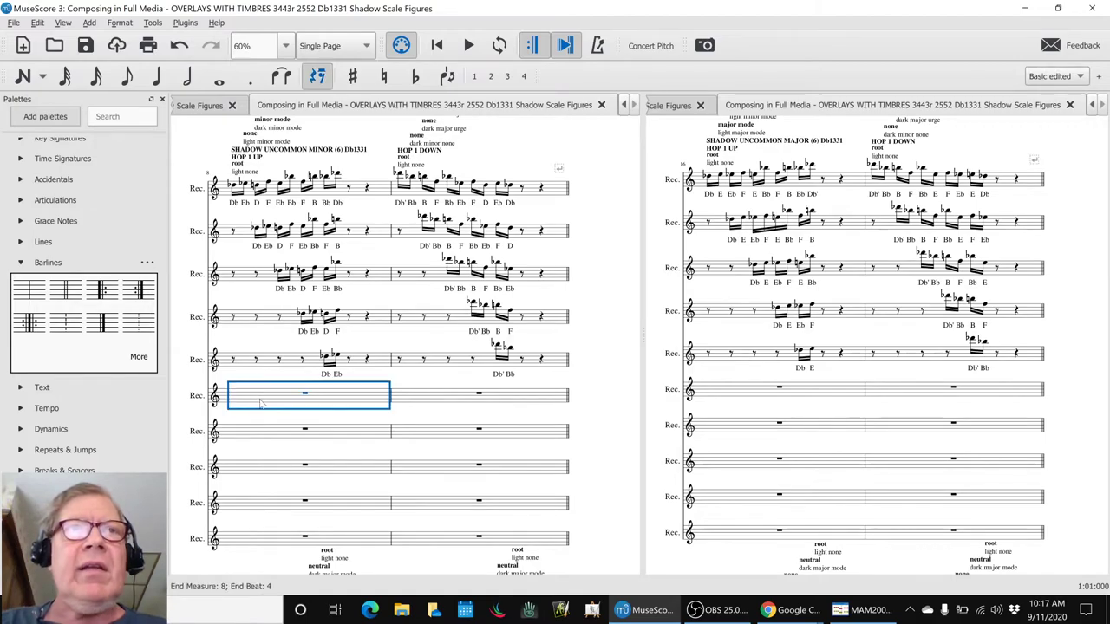
{"action": "left_click", "coordinate": [187, 418]}
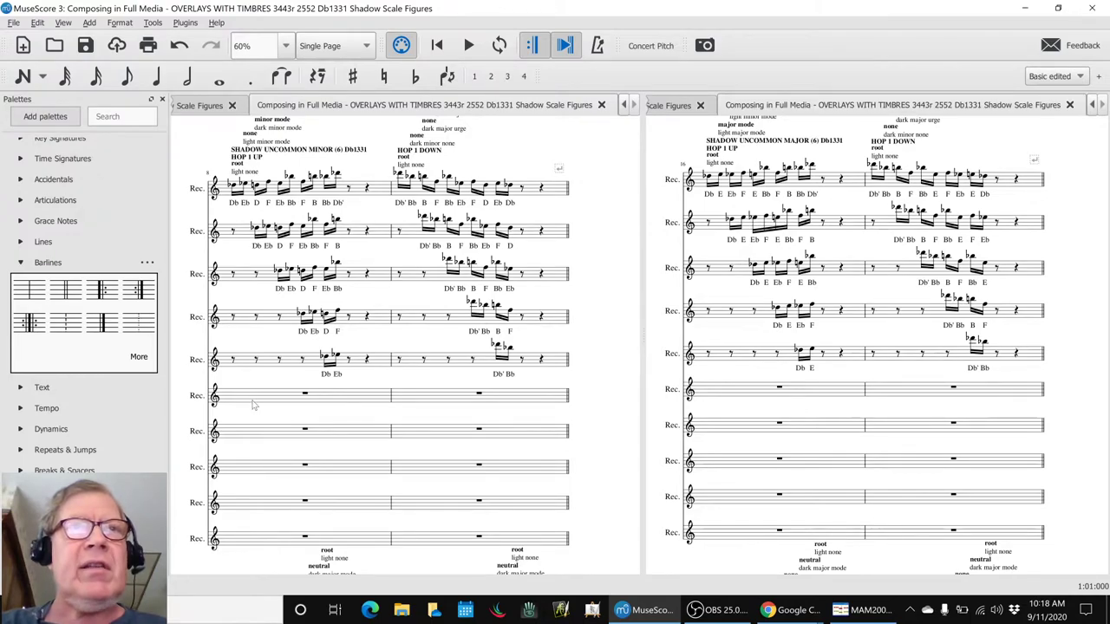
{"action": "key", "text": "space"}
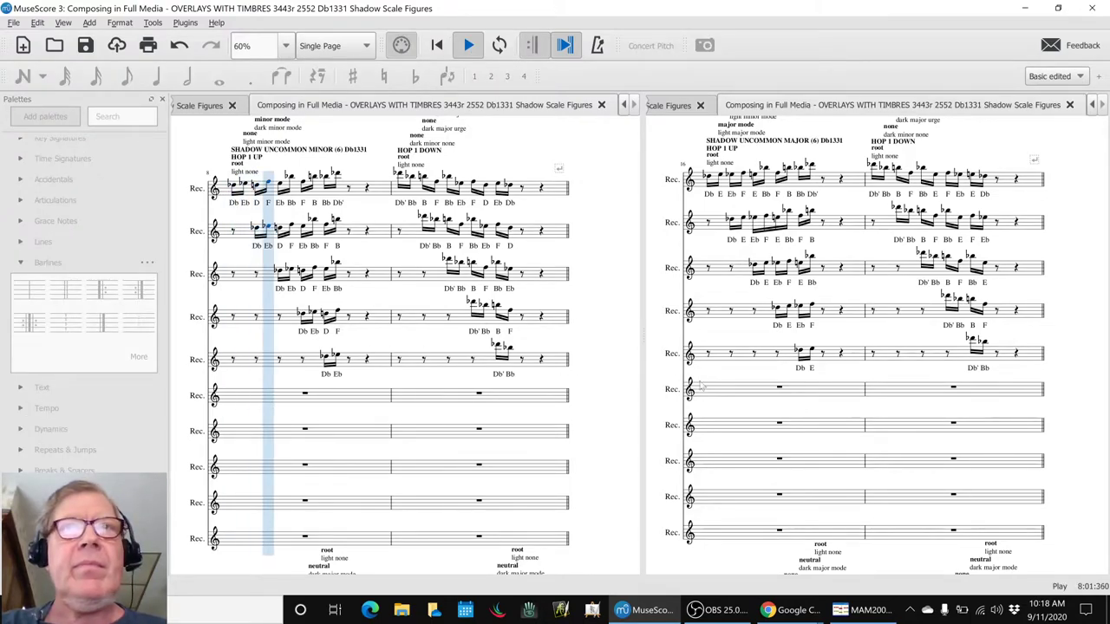
{"action": "key", "text": "space"}
{"action": "left_click", "coordinate": [743, 395]}
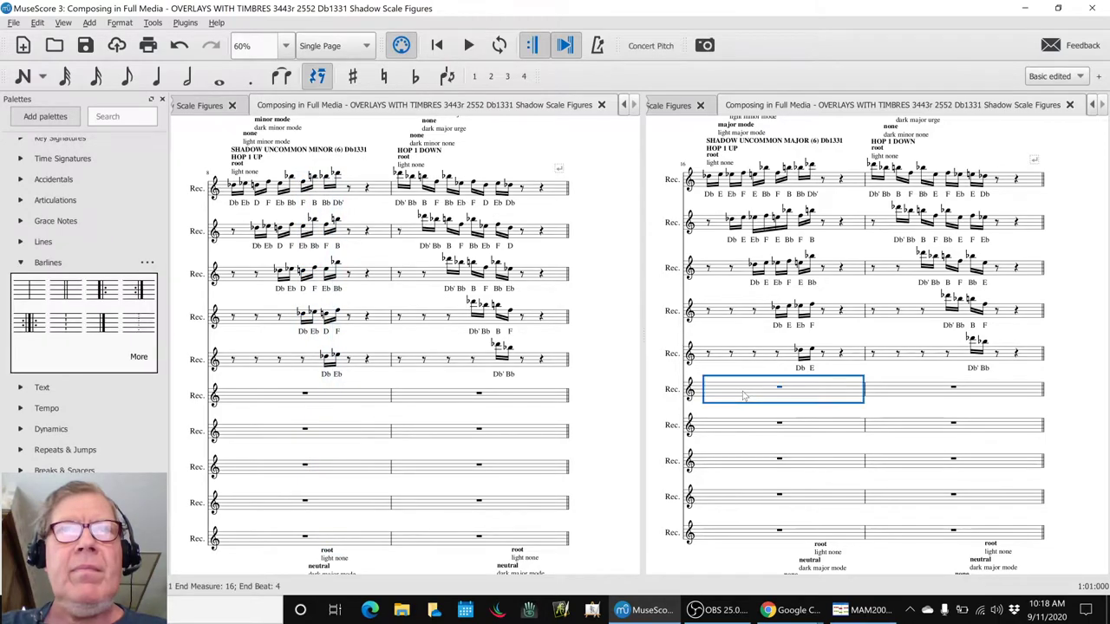
{"action": "key", "text": "space"}
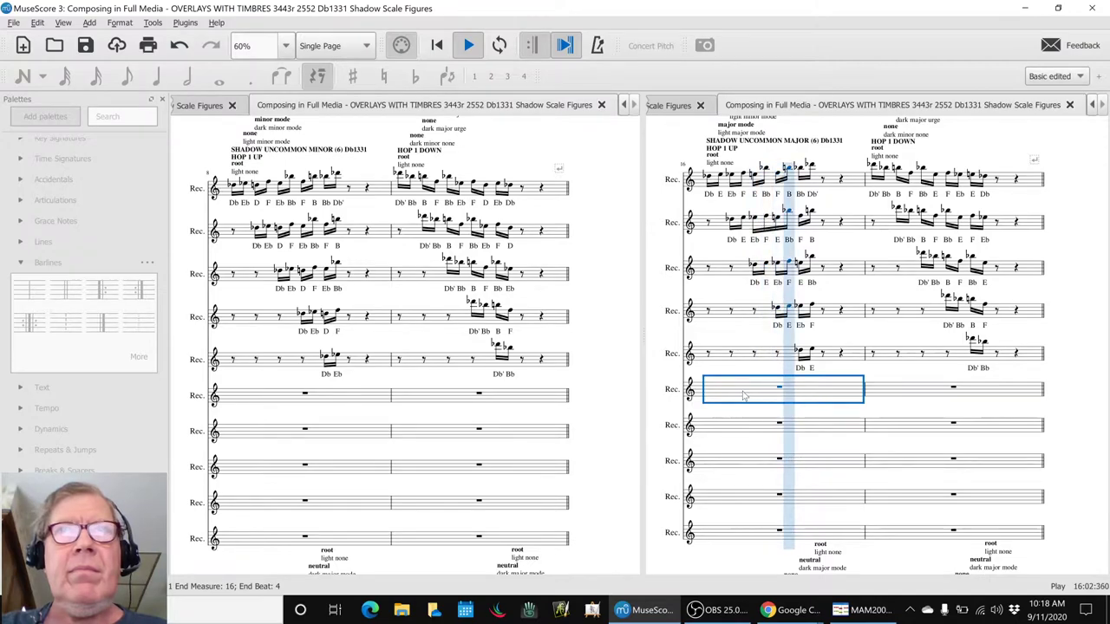
{"action": "key", "text": "space"}
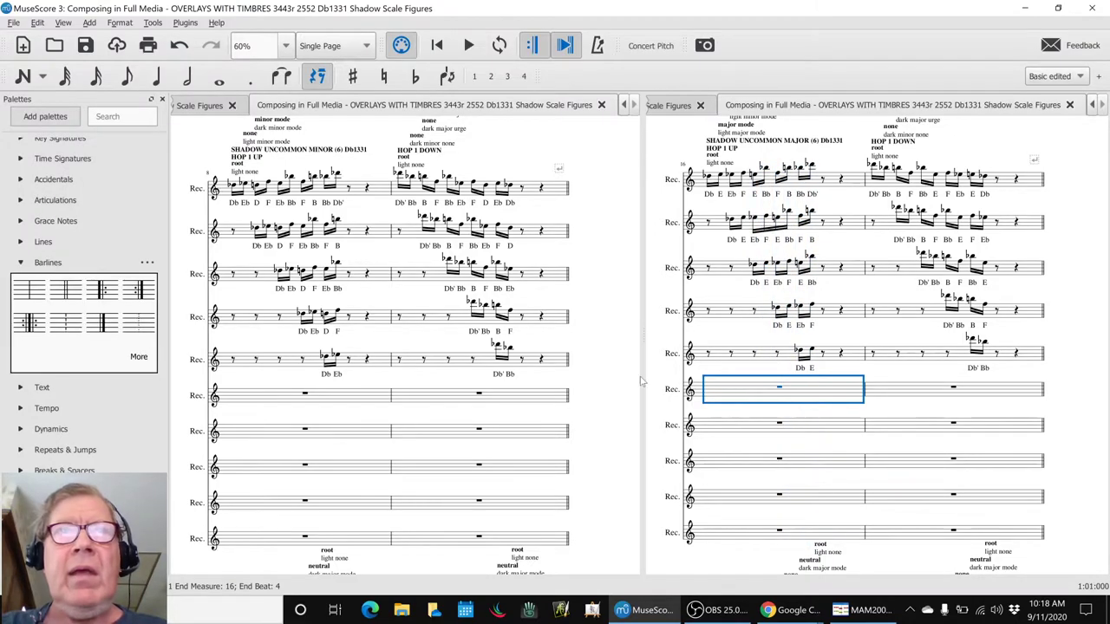
{"action": "left_click", "coordinate": [354, 400]}
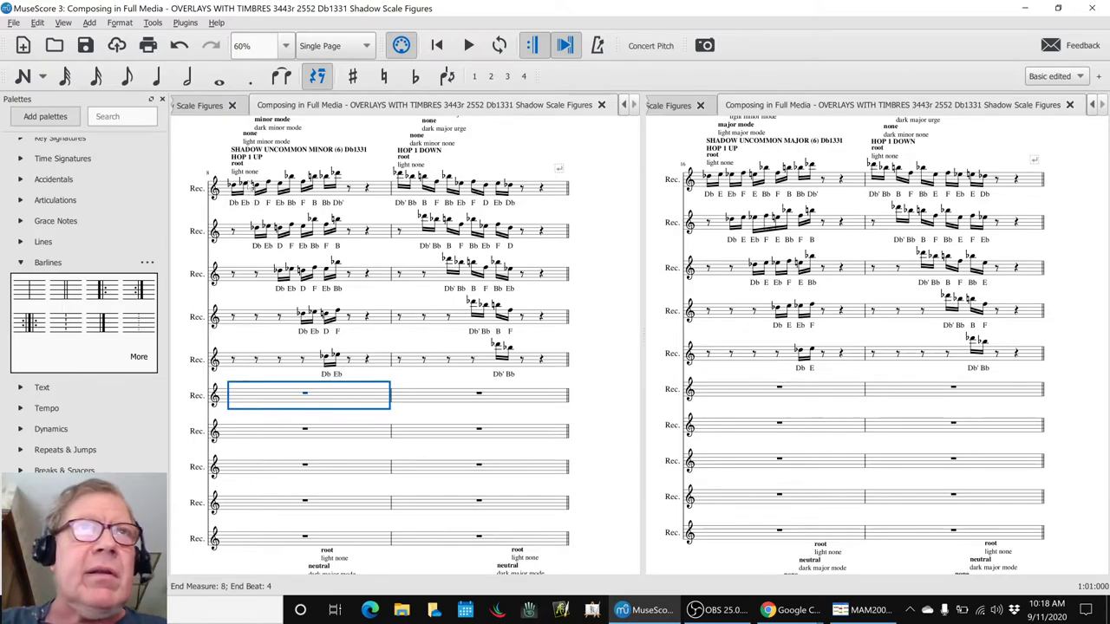
{"action": "left_click", "coordinate": [246, 184]}
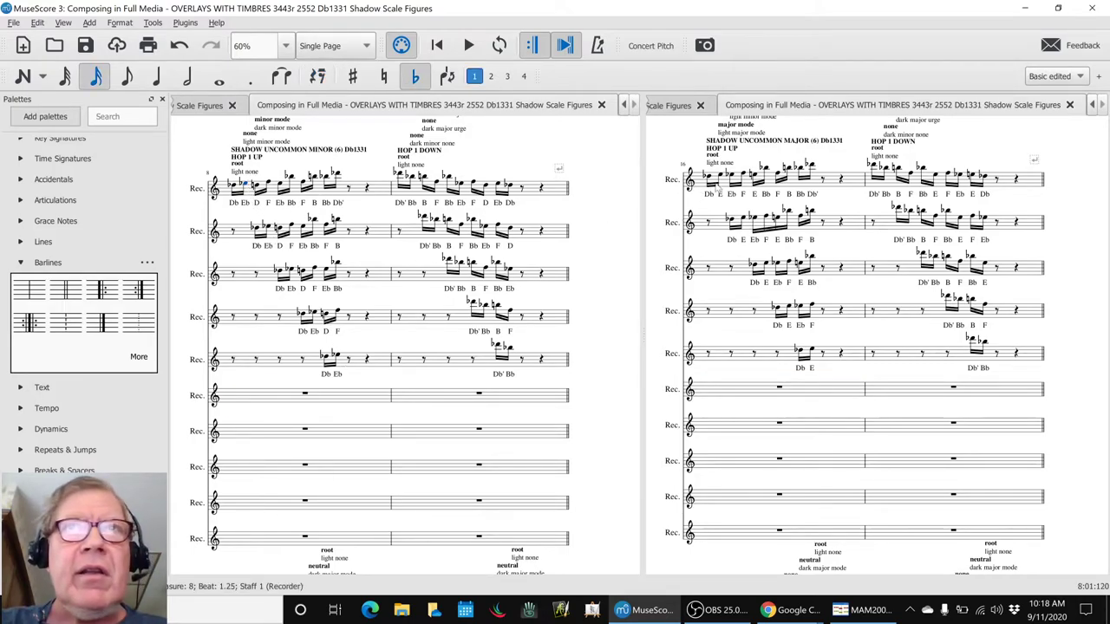
{"action": "left_click", "coordinate": [719, 176]}
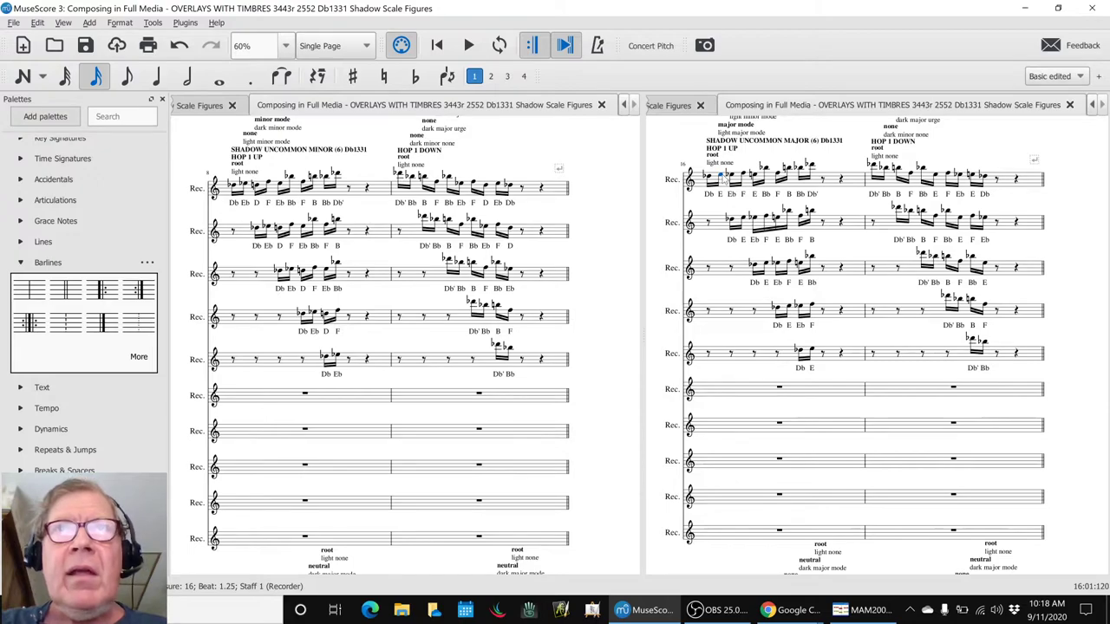
{"action": "left_click", "coordinate": [358, 397]}
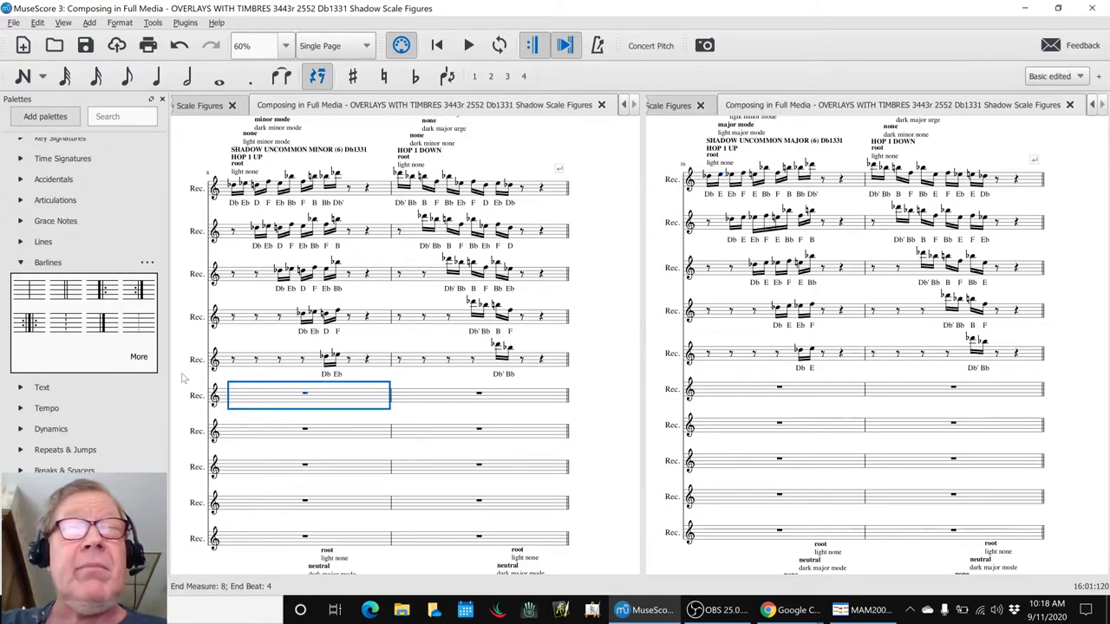
{"action": "key", "text": "Escape"}
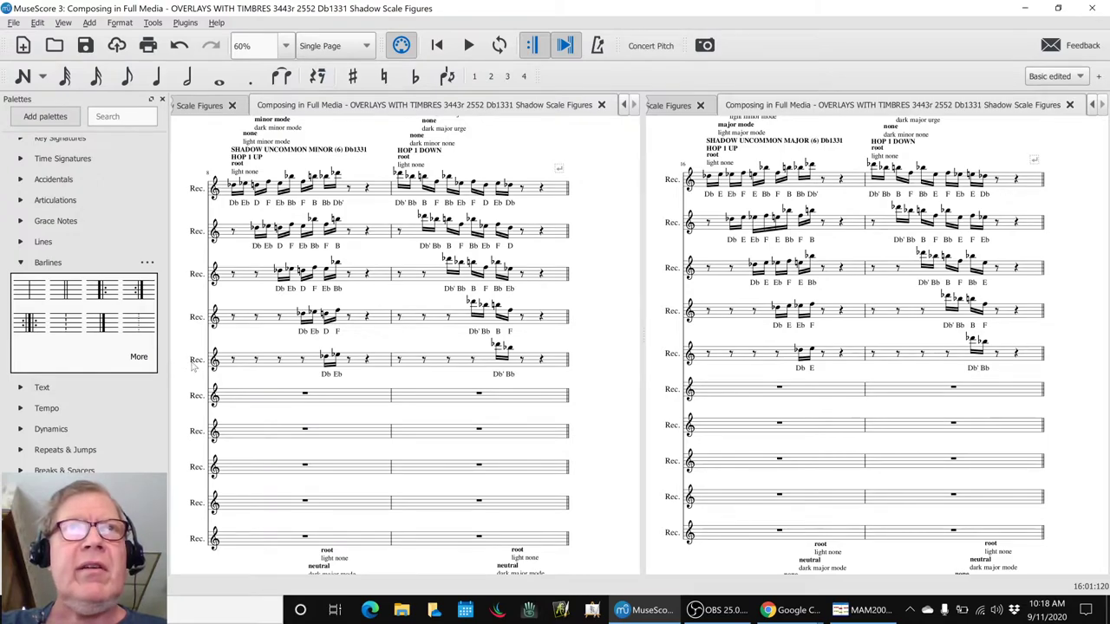
{"action": "left_click", "coordinate": [260, 397]}
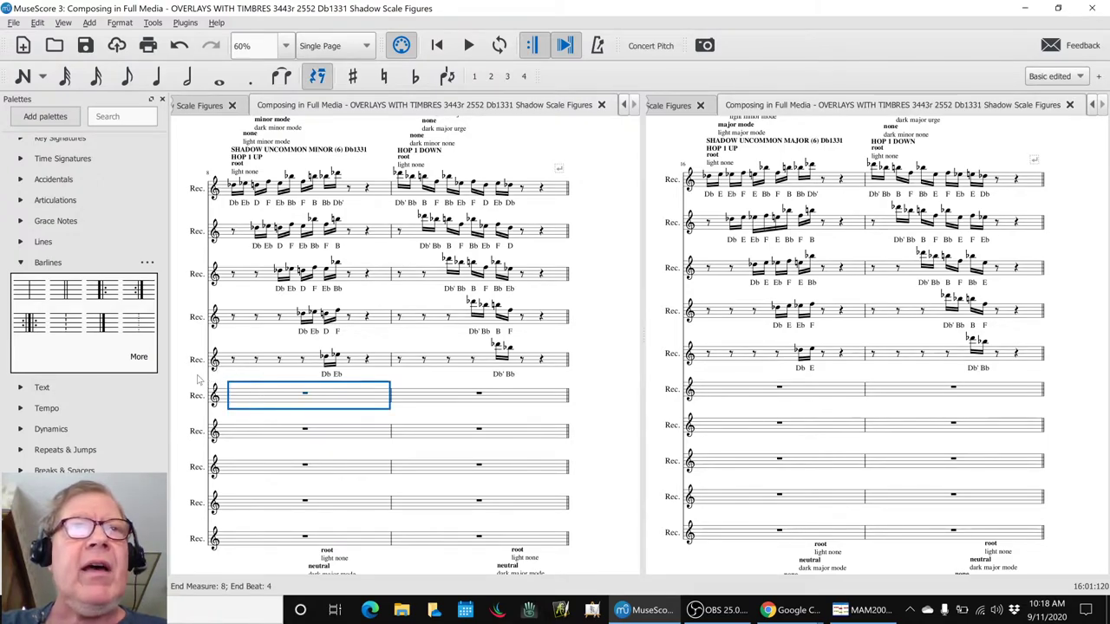
{"action": "key", "text": "Escape"}
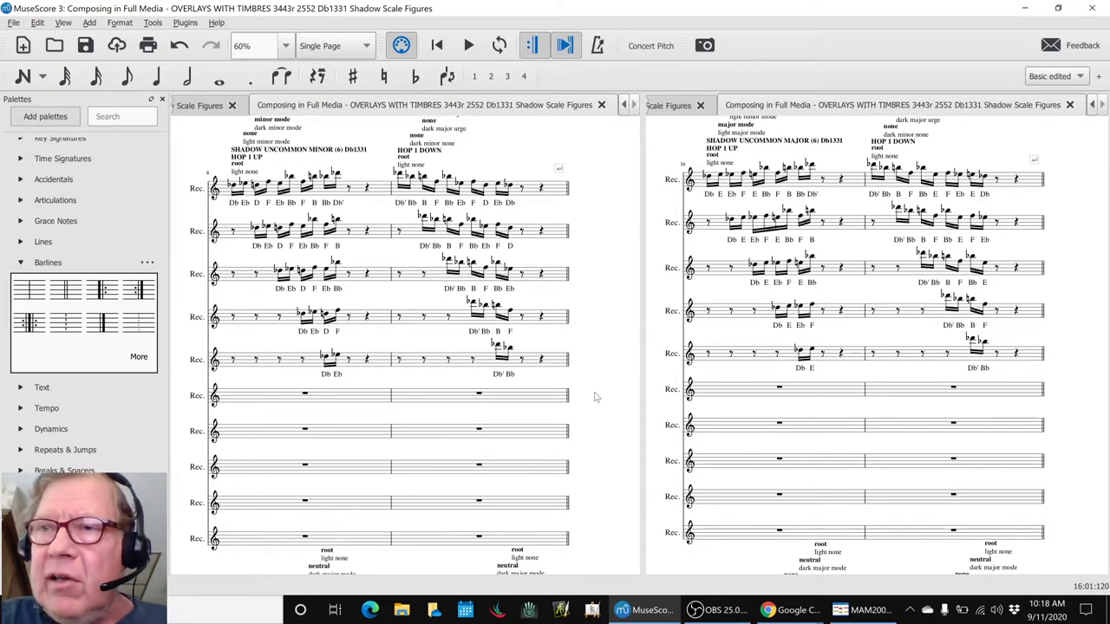
{"action": "scroll", "coordinate": [595, 397], "scroll_direction": "down", "scroll_amount": 3}
Bring LIGHT MINOR SCALE measure 57 beside LIGHT MAJOR SCALE measure 65 and select measure 57.
{"action": "scroll", "coordinate": [595, 397], "scroll_direction": "down", "scroll_amount": 10}
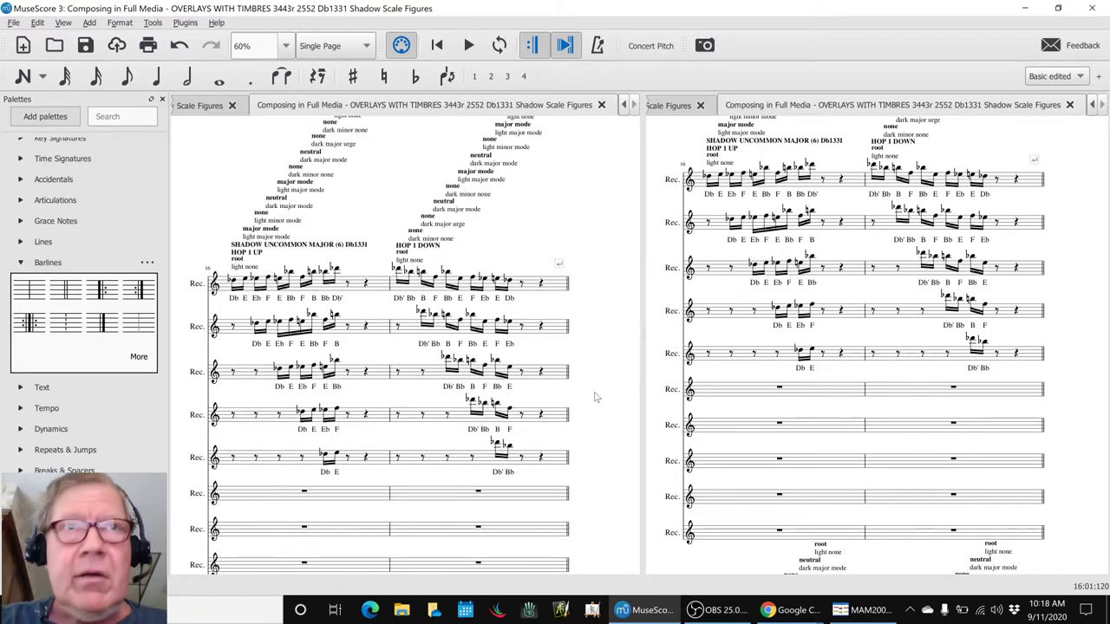
{"action": "scroll", "coordinate": [595, 397], "scroll_direction": "down", "scroll_amount": 6}
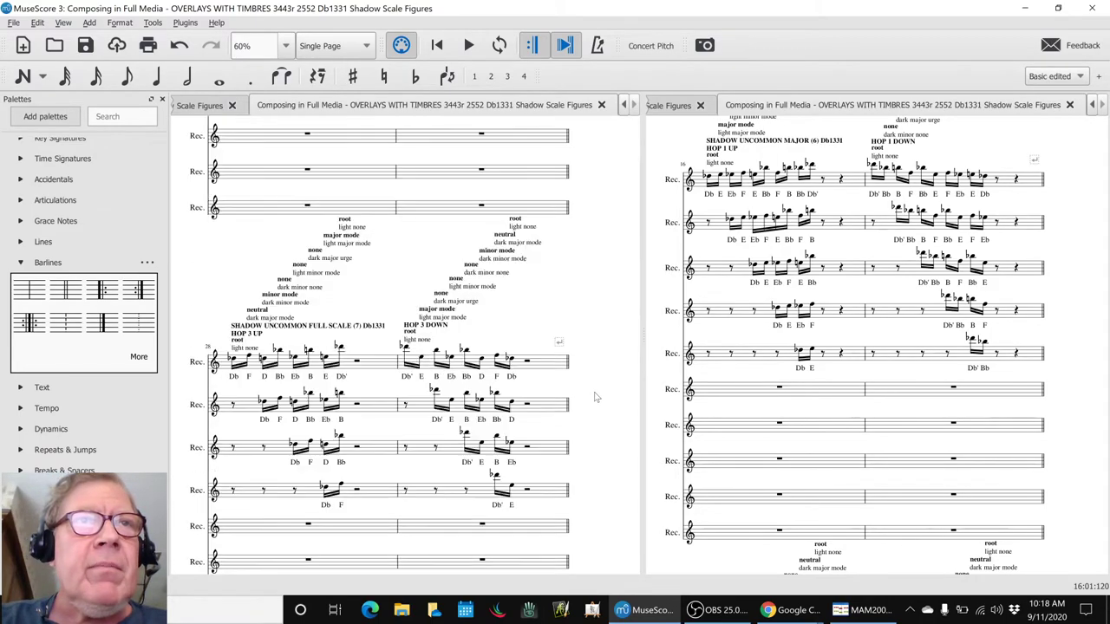
{"action": "scroll", "coordinate": [595, 398], "scroll_direction": "down", "scroll_amount": 8}
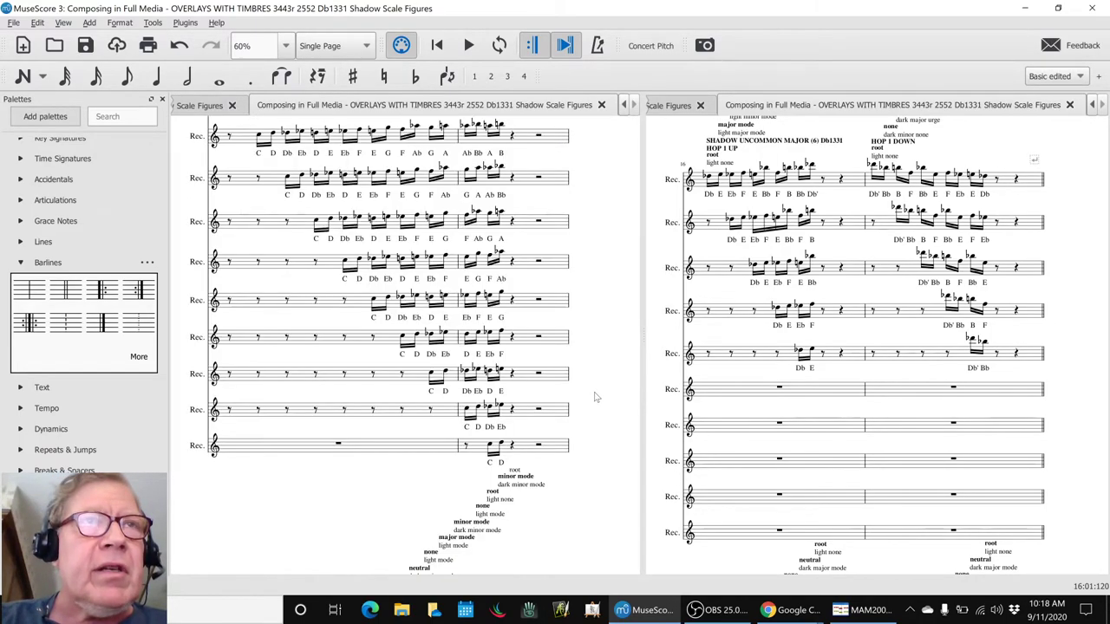
{"action": "scroll", "coordinate": [595, 397], "scroll_direction": "down", "scroll_amount": 5}
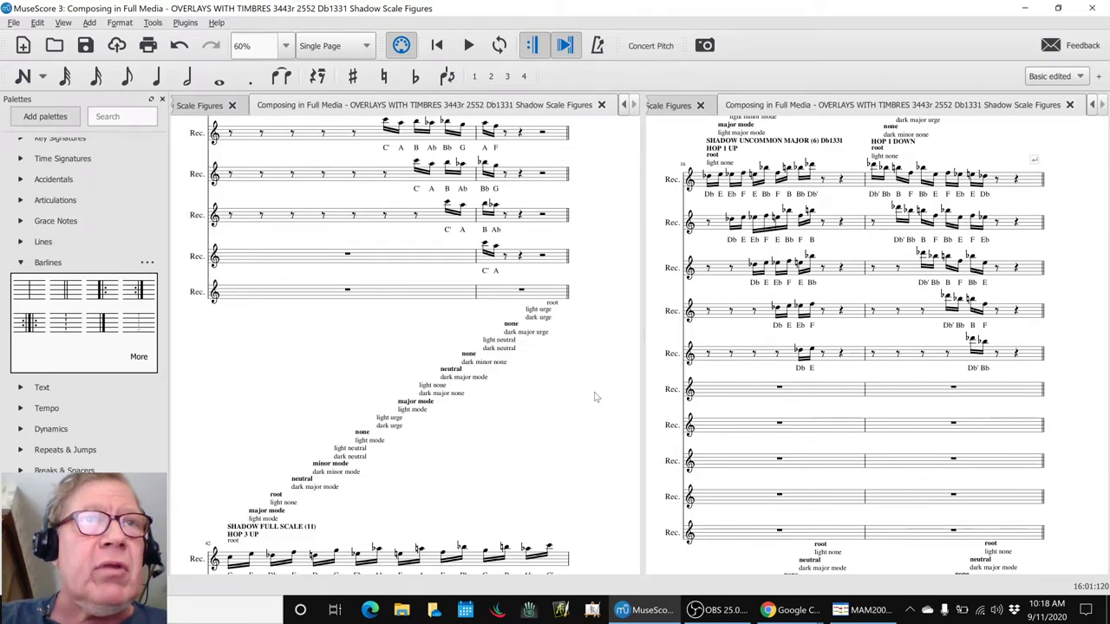
{"action": "scroll", "coordinate": [595, 397], "scroll_direction": "down", "scroll_amount": 10}
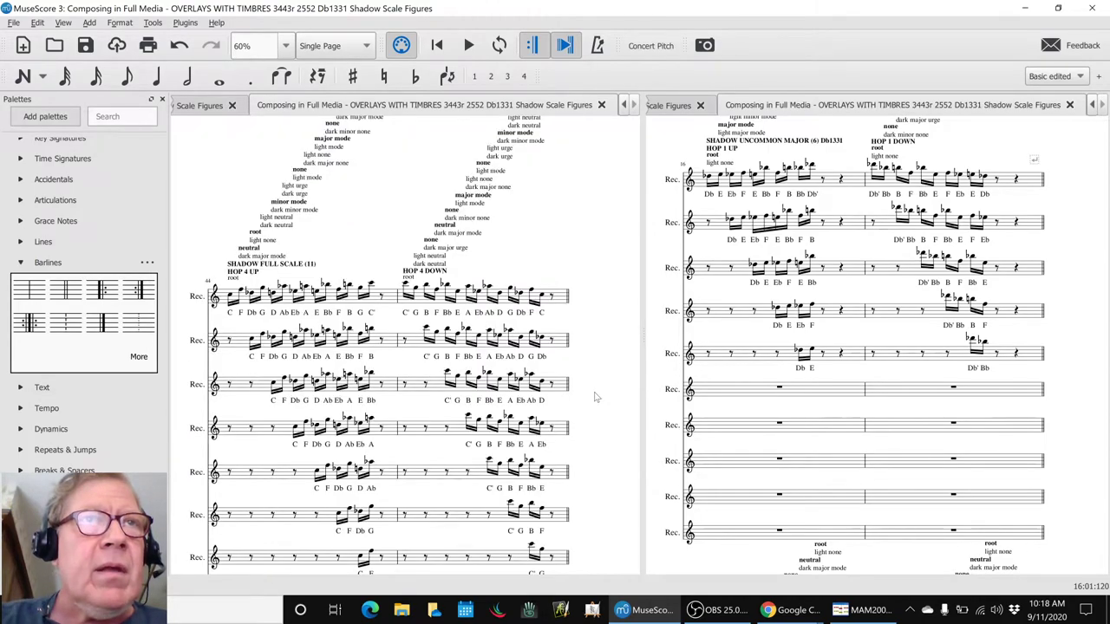
{"action": "scroll", "coordinate": [595, 397], "scroll_direction": "down", "scroll_amount": 8}
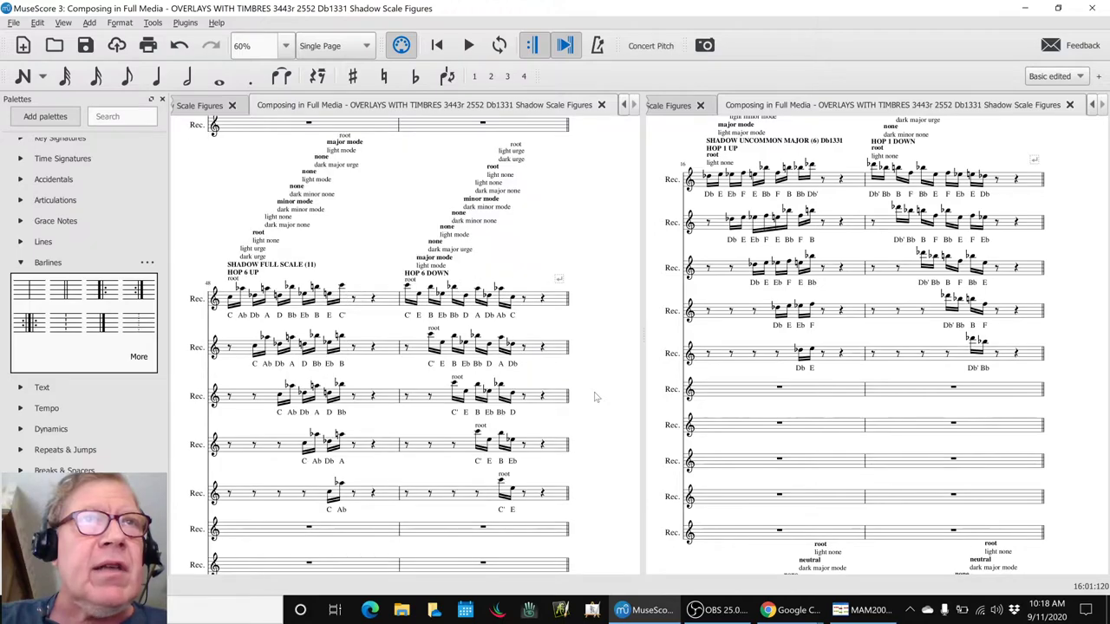
{"action": "scroll", "coordinate": [595, 397], "scroll_direction": "down", "scroll_amount": 10}
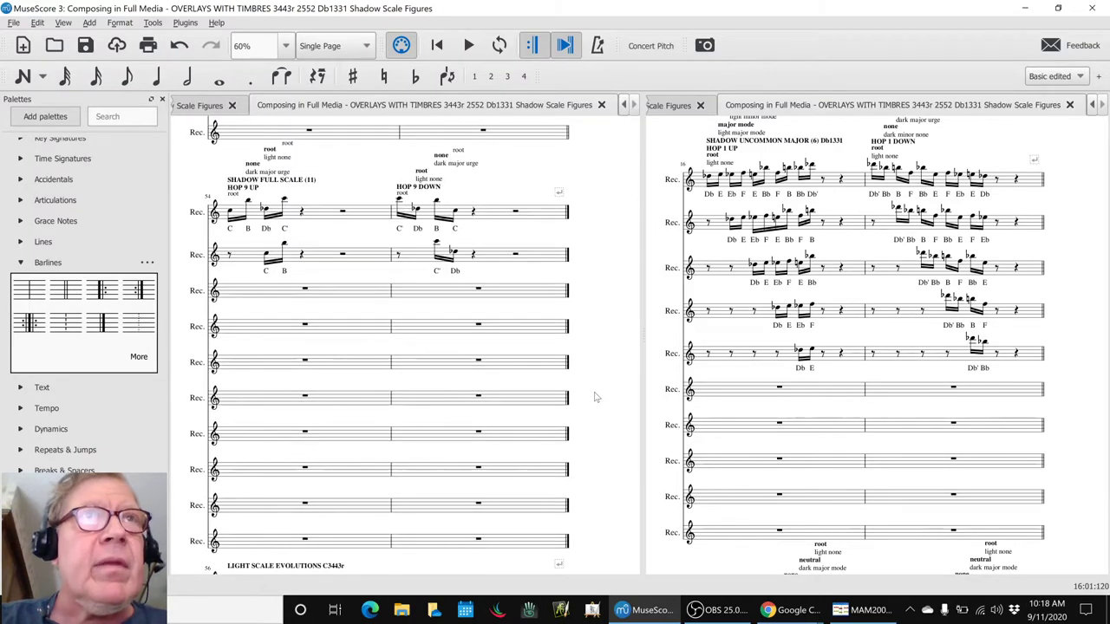
{"action": "scroll", "coordinate": [595, 397], "scroll_direction": "down", "scroll_amount": 10}
{"action": "scroll", "coordinate": [595, 398], "scroll_direction": "down", "scroll_amount": 2}
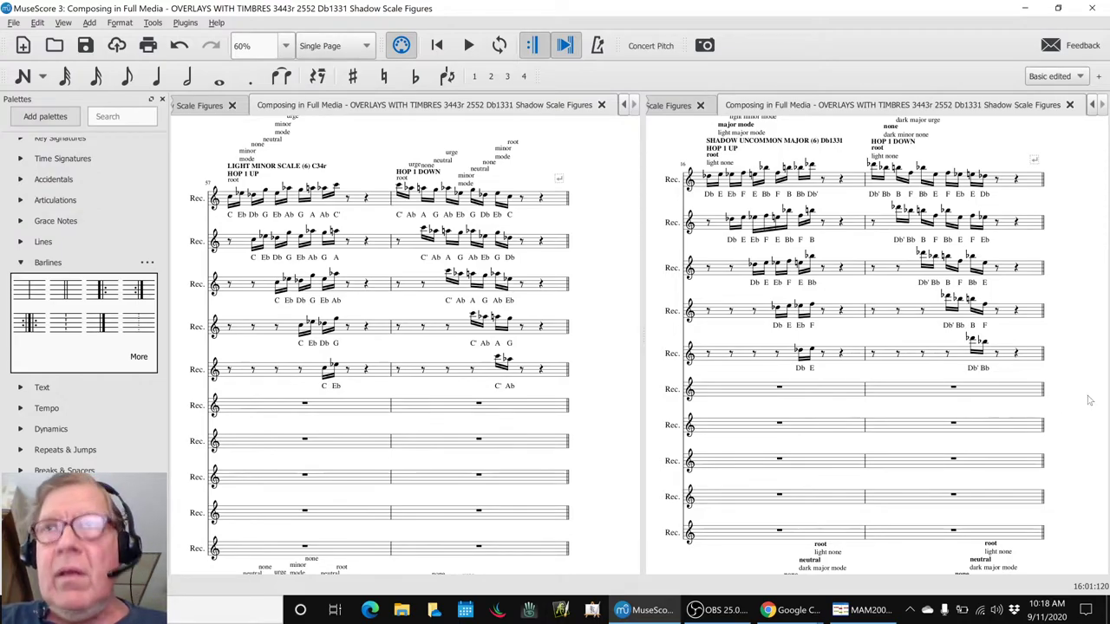
{"action": "scroll", "coordinate": [1089, 401], "scroll_direction": "down", "scroll_amount": 20}
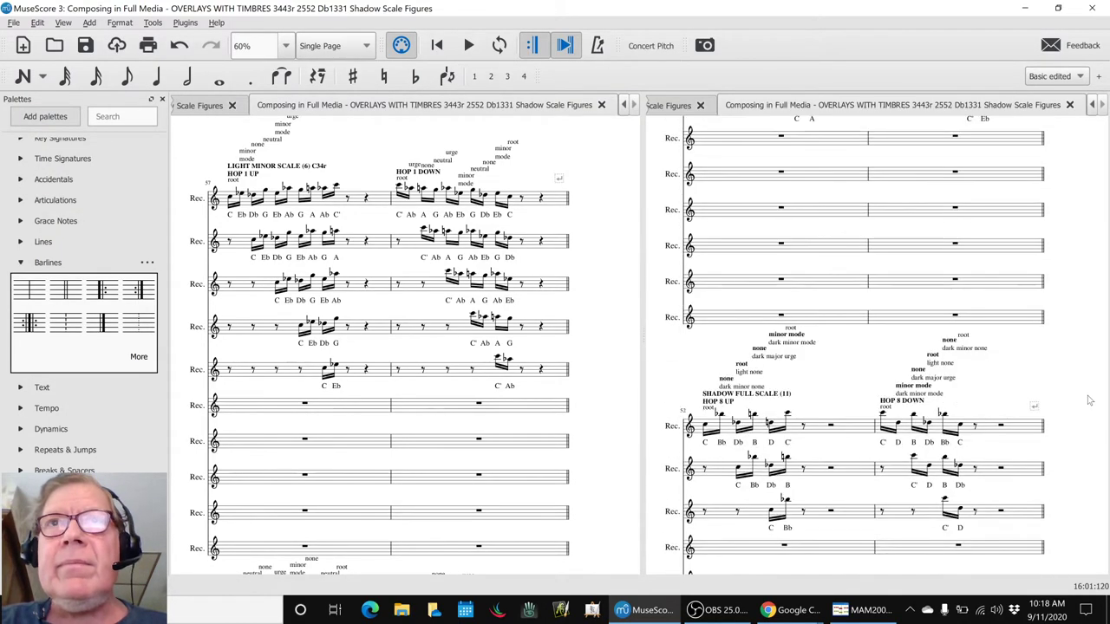
{"action": "scroll", "coordinate": [1089, 401], "scroll_direction": "down", "scroll_amount": 12}
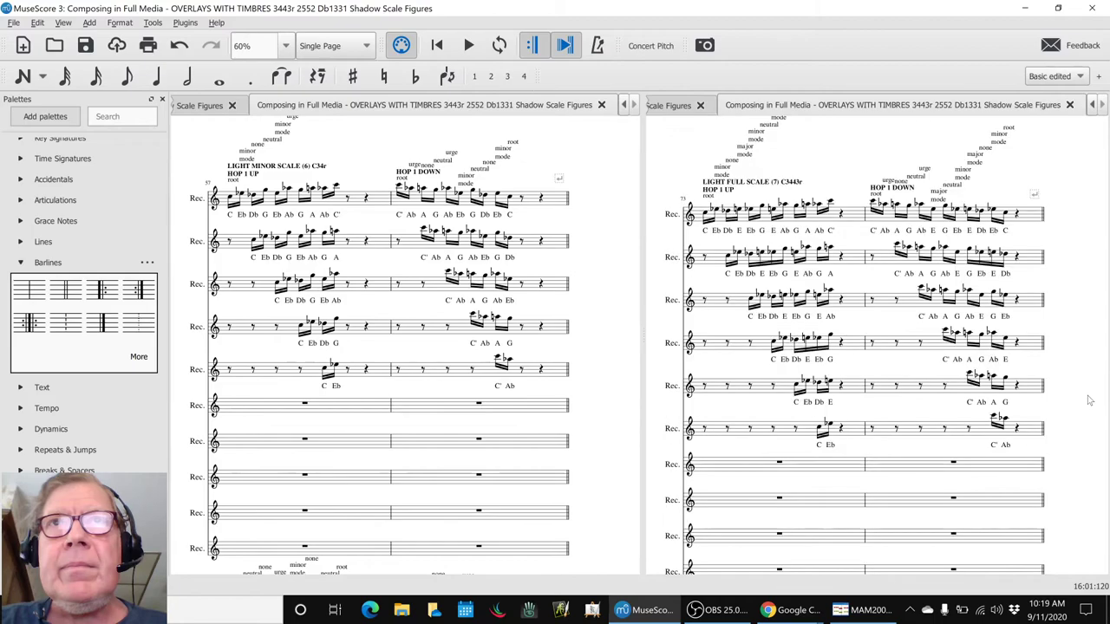
{"action": "scroll", "coordinate": [1089, 400], "scroll_direction": "down", "scroll_amount": 10}
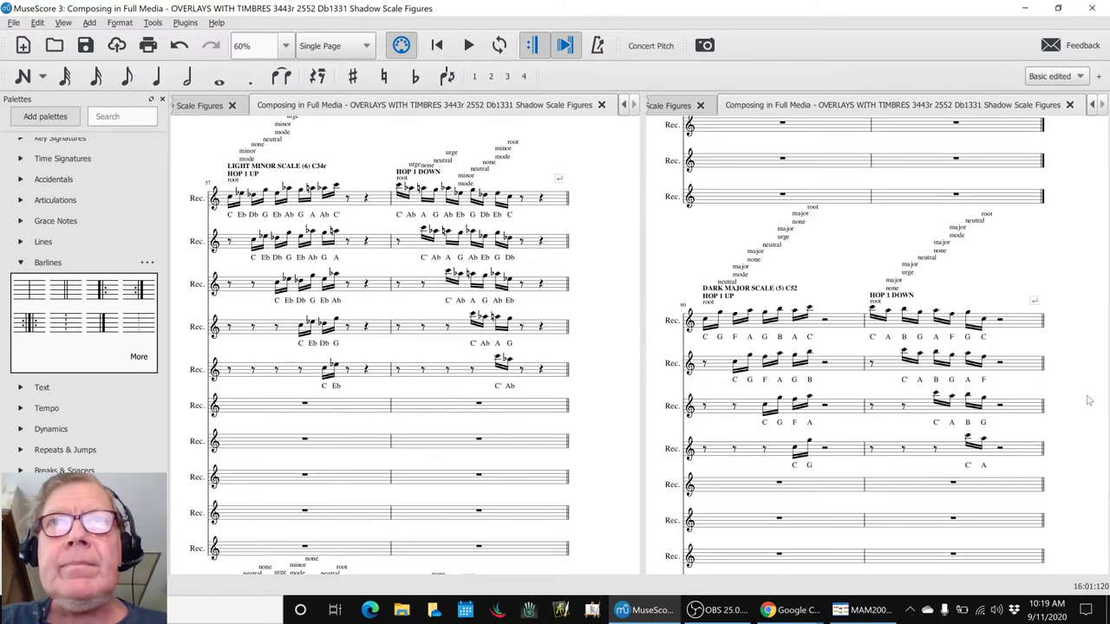
{"action": "scroll", "coordinate": [1089, 401], "scroll_direction": "down", "scroll_amount": 1}
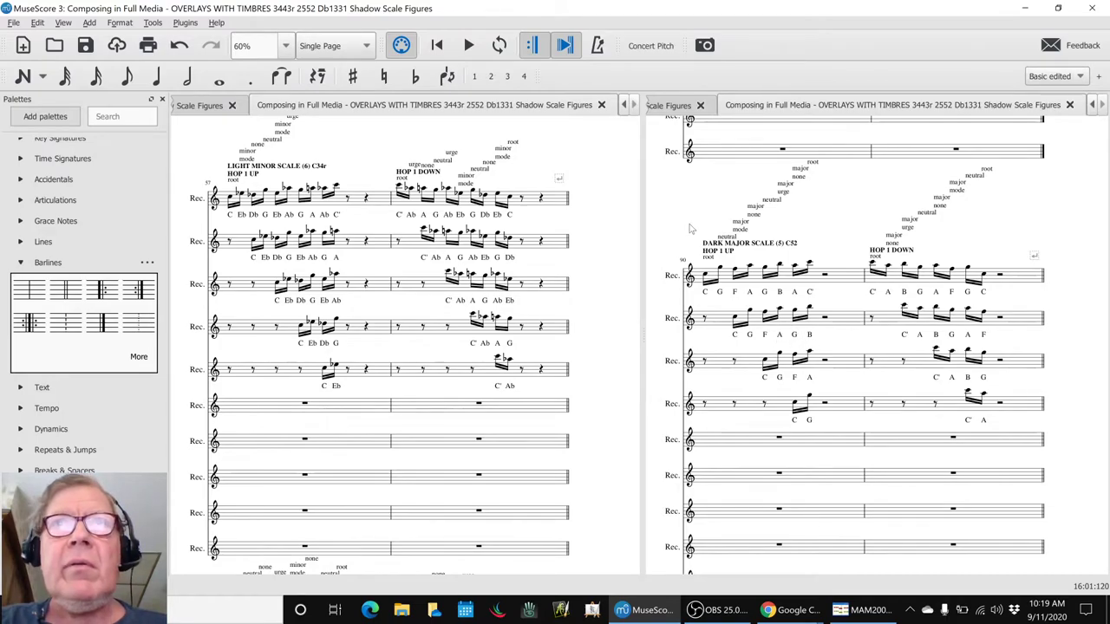
{"action": "scroll", "coordinate": [691, 228], "scroll_direction": "down", "scroll_amount": 1}
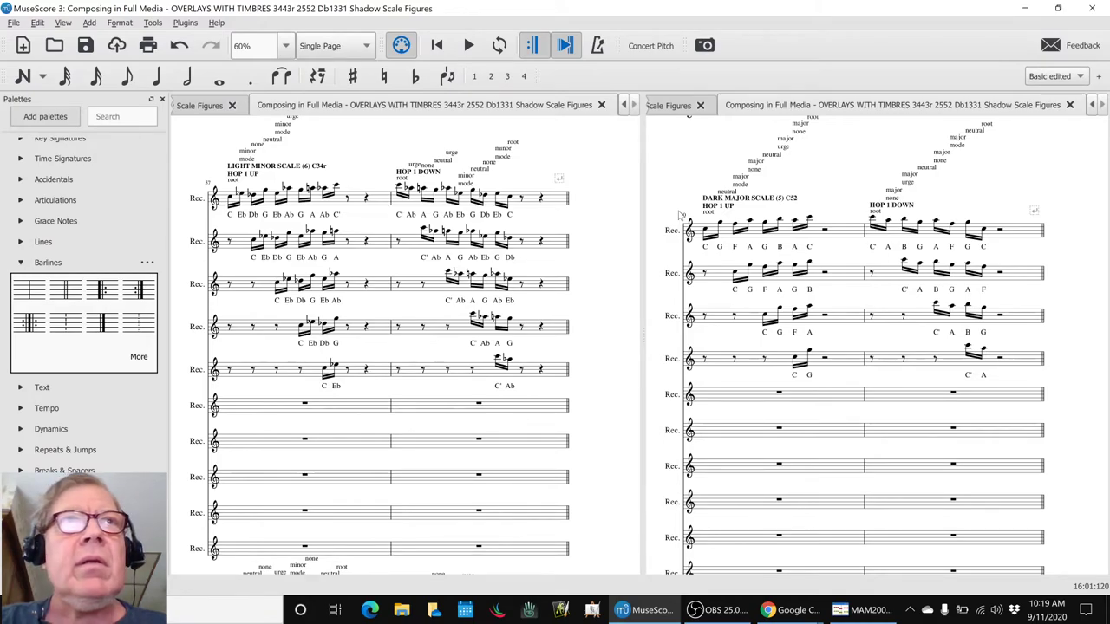
{"action": "scroll", "coordinate": [681, 211], "scroll_direction": "down", "scroll_amount": 10}
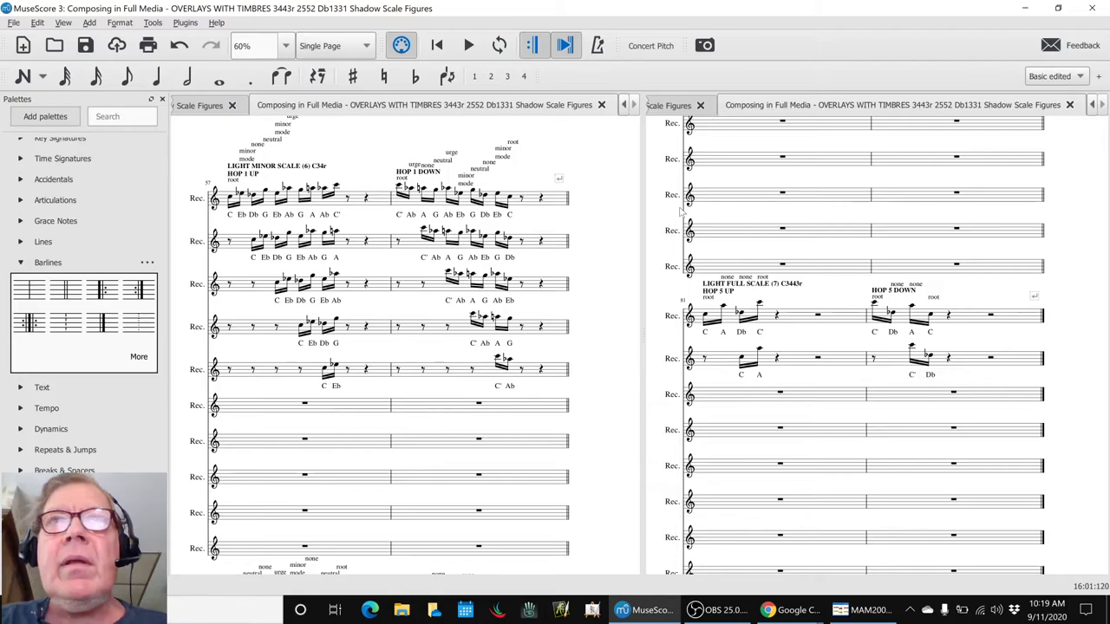
{"action": "scroll", "coordinate": [681, 210], "scroll_direction": "up", "scroll_amount": 5}
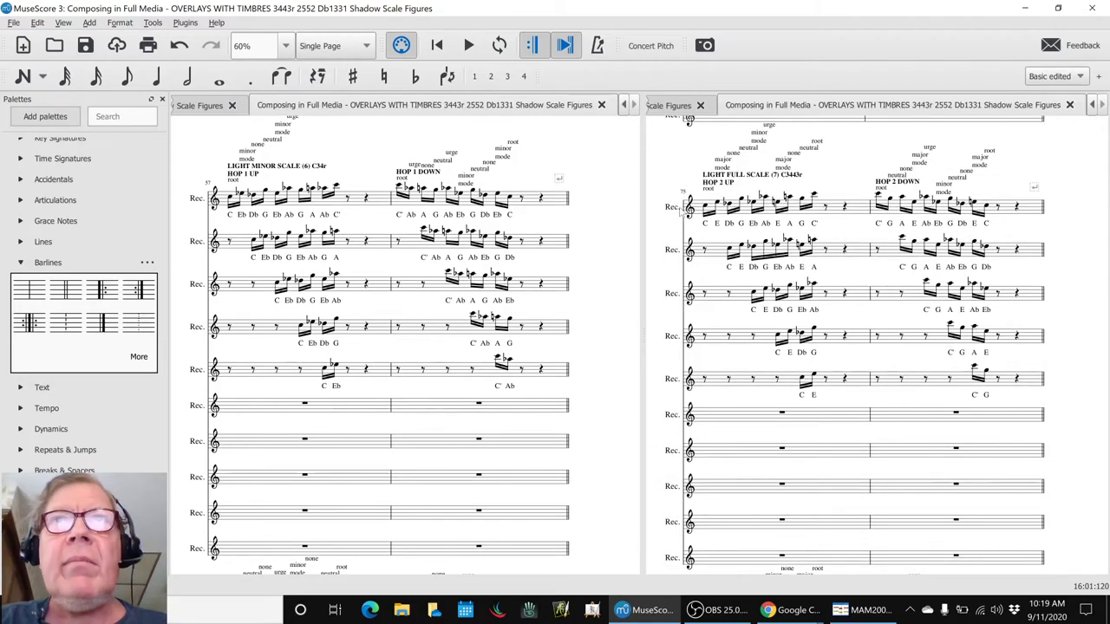
{"action": "scroll", "coordinate": [682, 212], "scroll_direction": "up", "scroll_amount": 10}
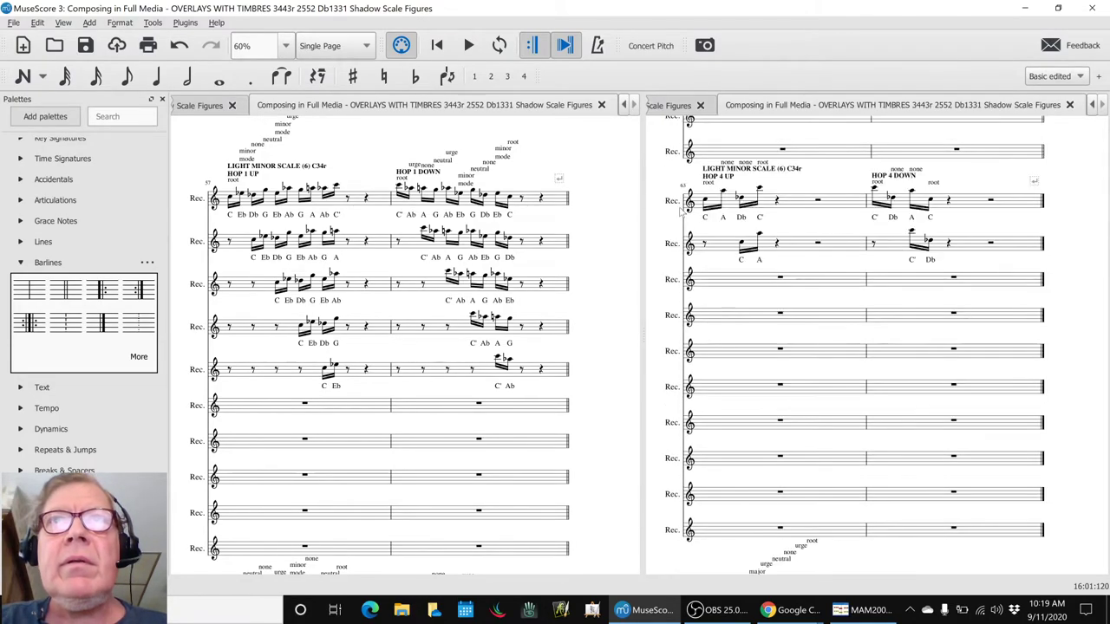
{"action": "scroll", "coordinate": [680, 211], "scroll_direction": "down", "scroll_amount": 5}
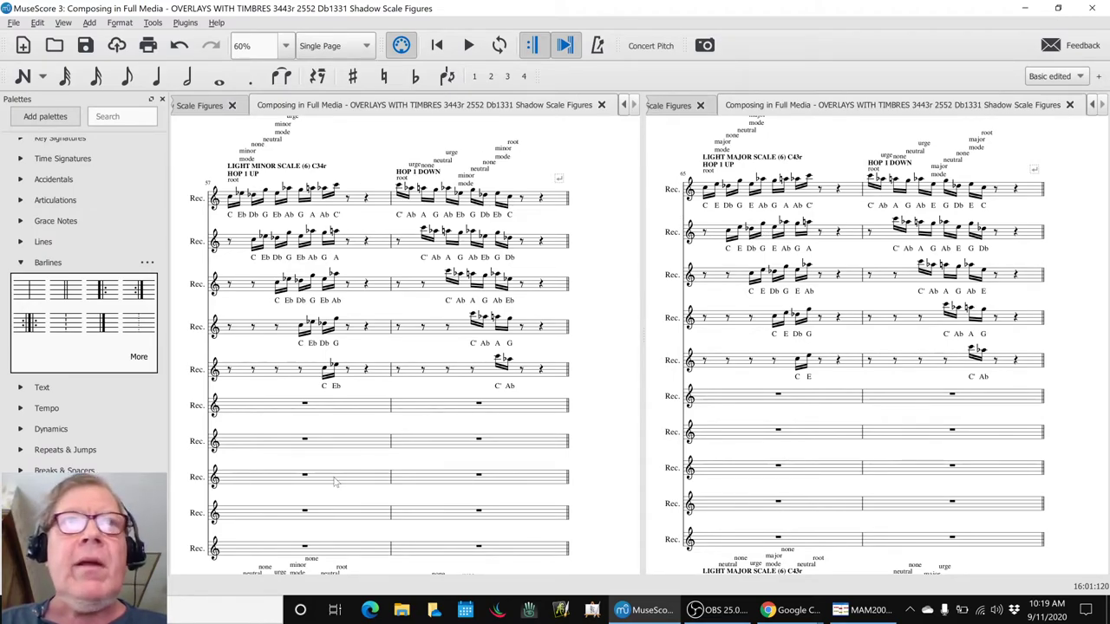
{"action": "left_click", "coordinate": [268, 412]}
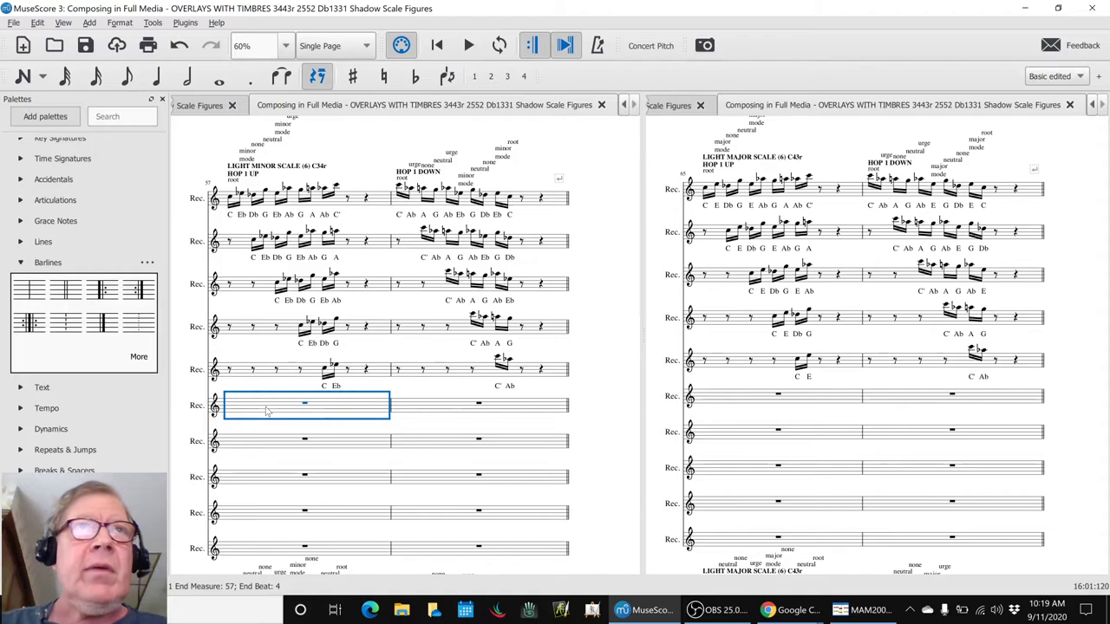
Play the LIGHT MINOR SCALE hop figures from measure 57 twice.
{"action": "key", "text": "space"}
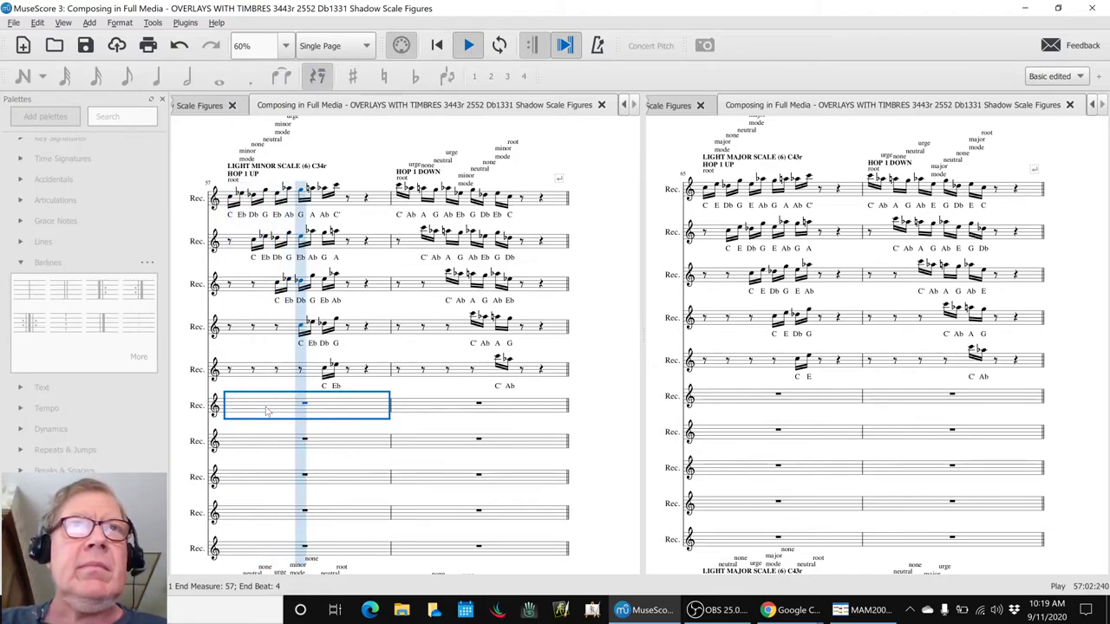
{"action": "key", "text": "space"}
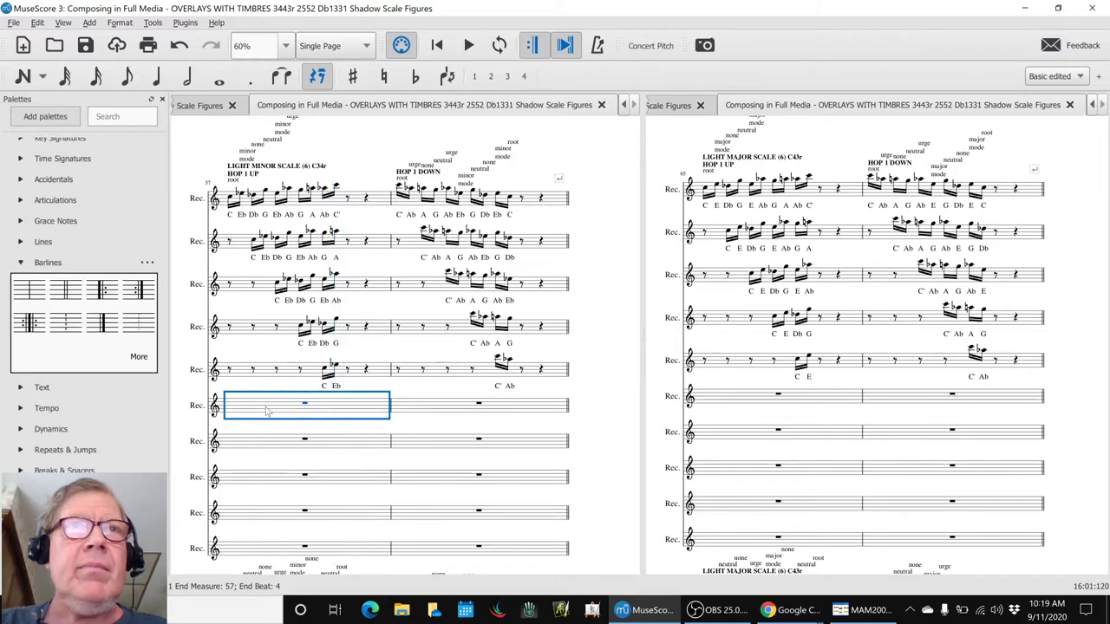
{"action": "key", "text": "space"}
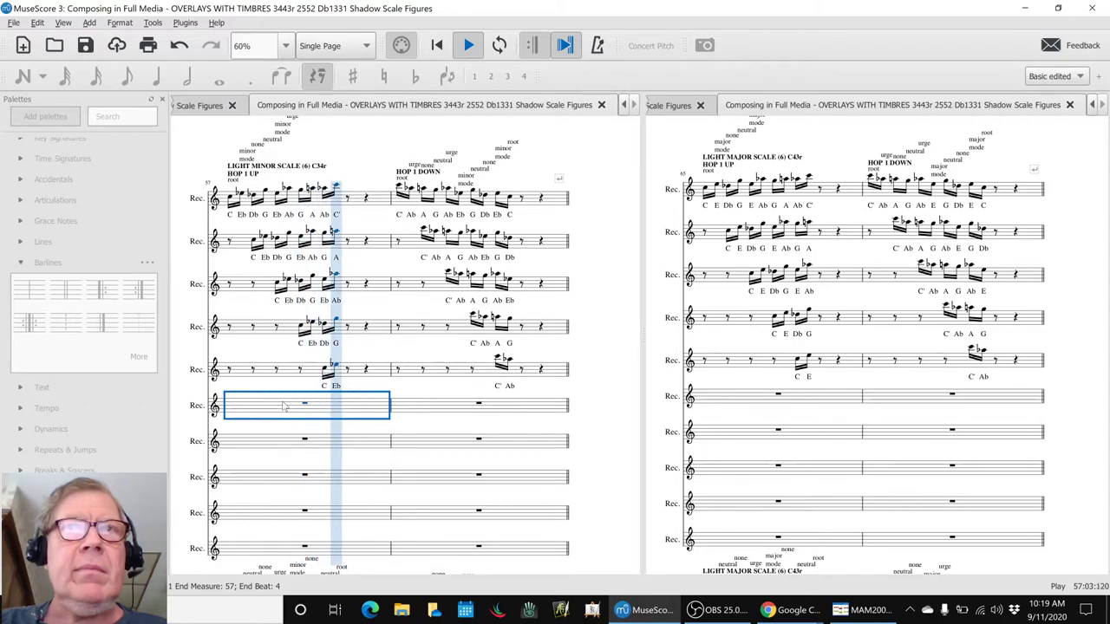
{"action": "key", "text": "space"}
Play the LIGHT MAJOR SCALE hop figures from measure 65, then scroll further down the score.
{"action": "left_click", "coordinate": [727, 399]}
{"action": "key", "text": "space"}
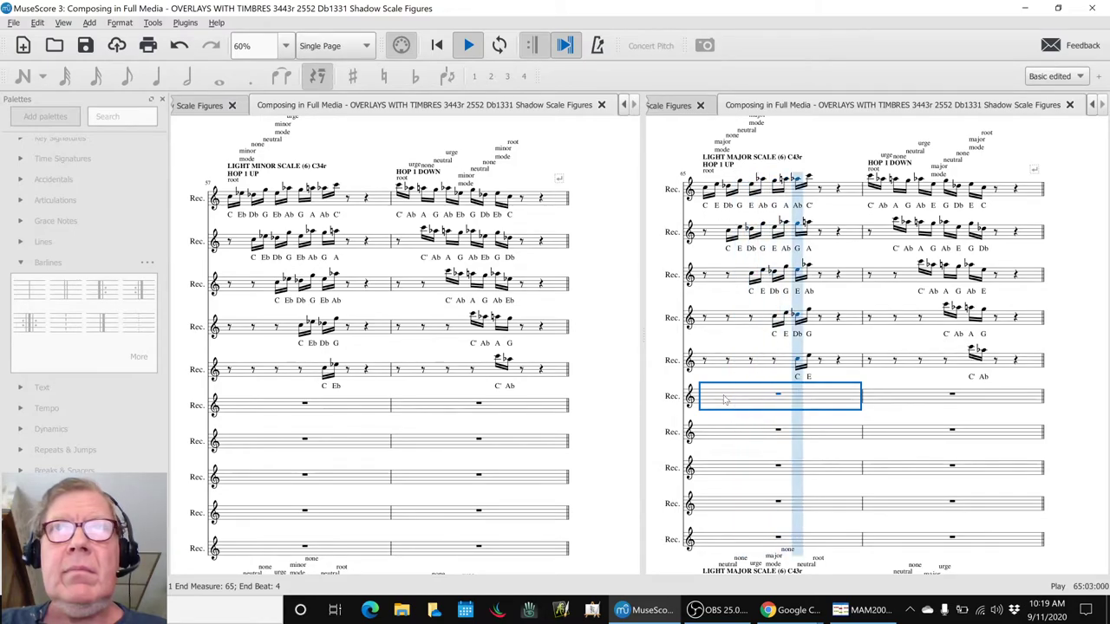
{"action": "key", "text": "space"}
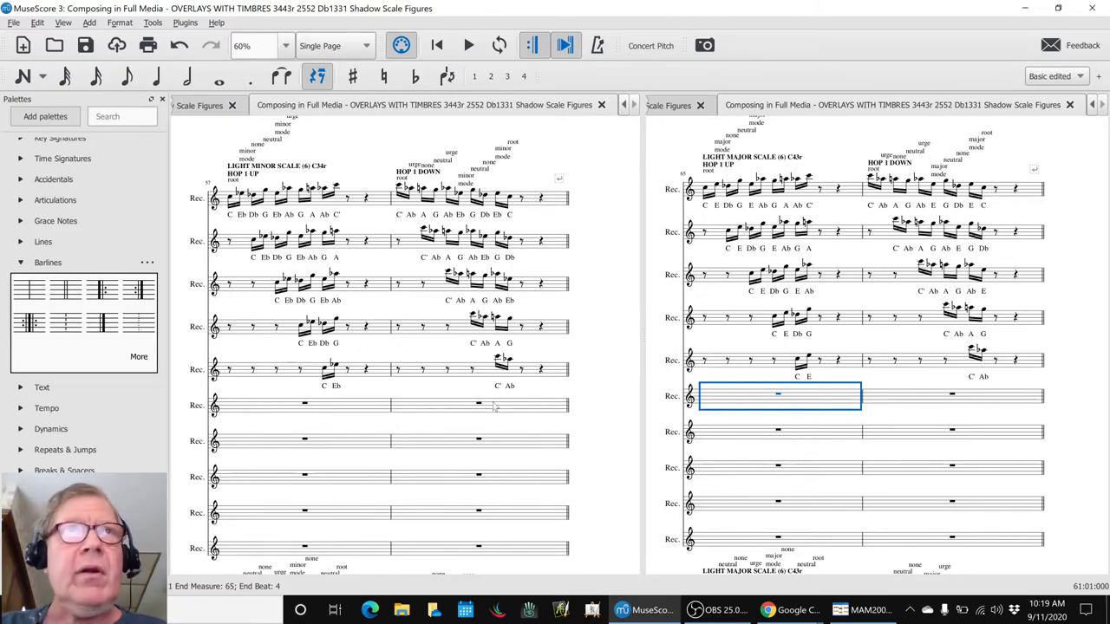
{"action": "scroll", "coordinate": [492, 397], "scroll_direction": "down", "scroll_amount": 8}
{"action": "scroll", "coordinate": [494, 405], "scroll_direction": "down", "scroll_amount": 10}
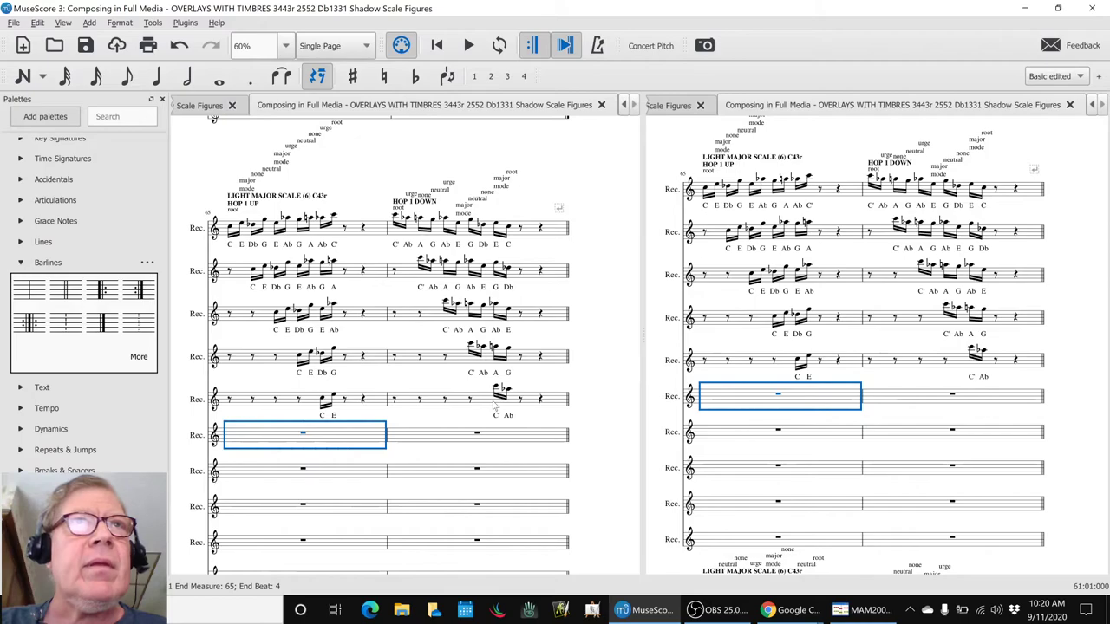
{"action": "scroll", "coordinate": [493, 405], "scroll_direction": "down", "scroll_amount": 10}
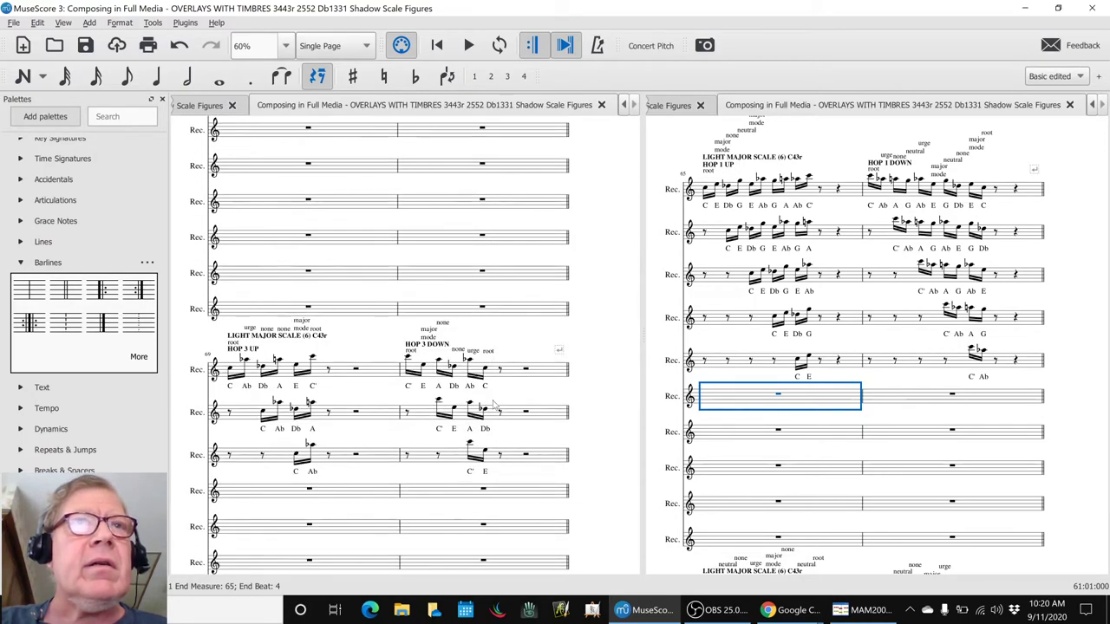
{"action": "scroll", "coordinate": [493, 404], "scroll_direction": "down", "scroll_amount": 10}
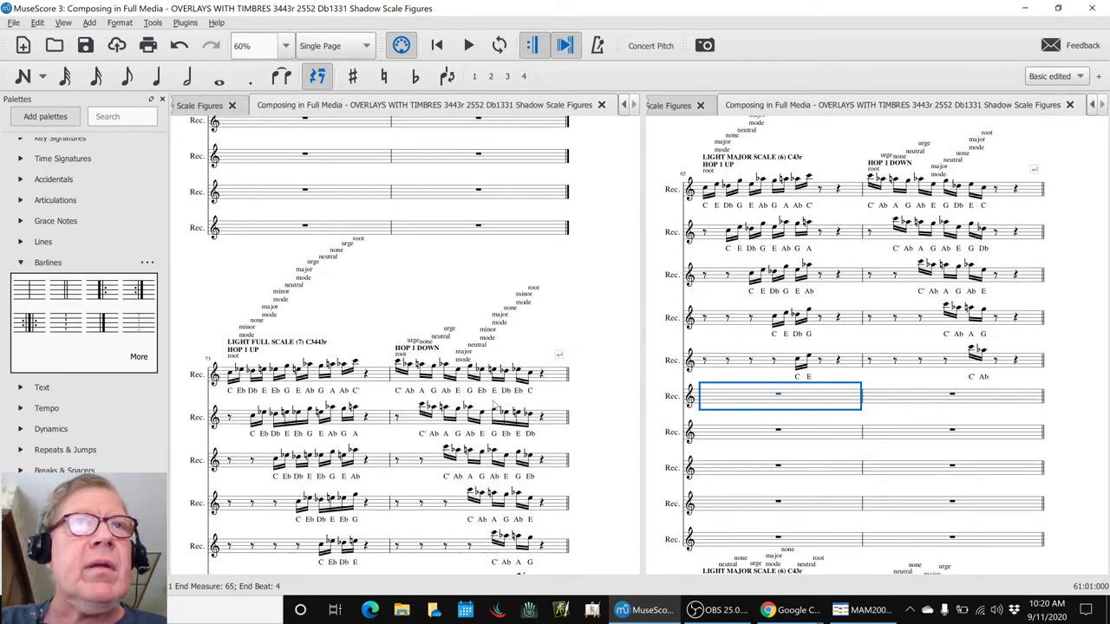
Scroll the right score down until the measure 90 DARK MAJOR SCALE system sits at the top.
{"action": "scroll", "coordinate": [494, 405], "scroll_direction": "down", "scroll_amount": 10}
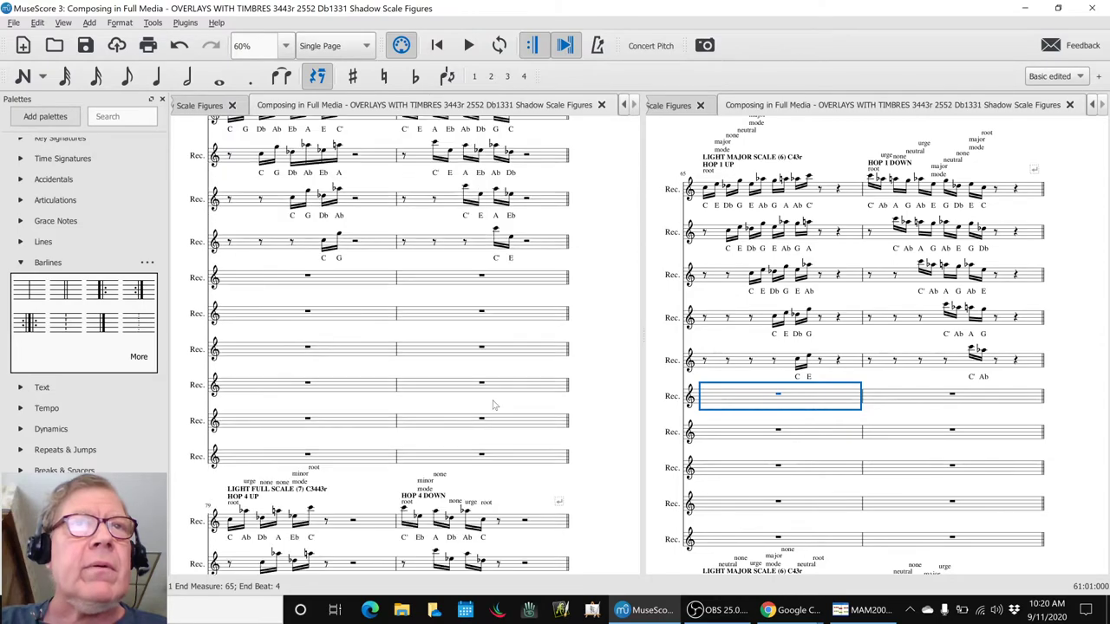
{"action": "scroll", "coordinate": [493, 405], "scroll_direction": "down", "scroll_amount": 10}
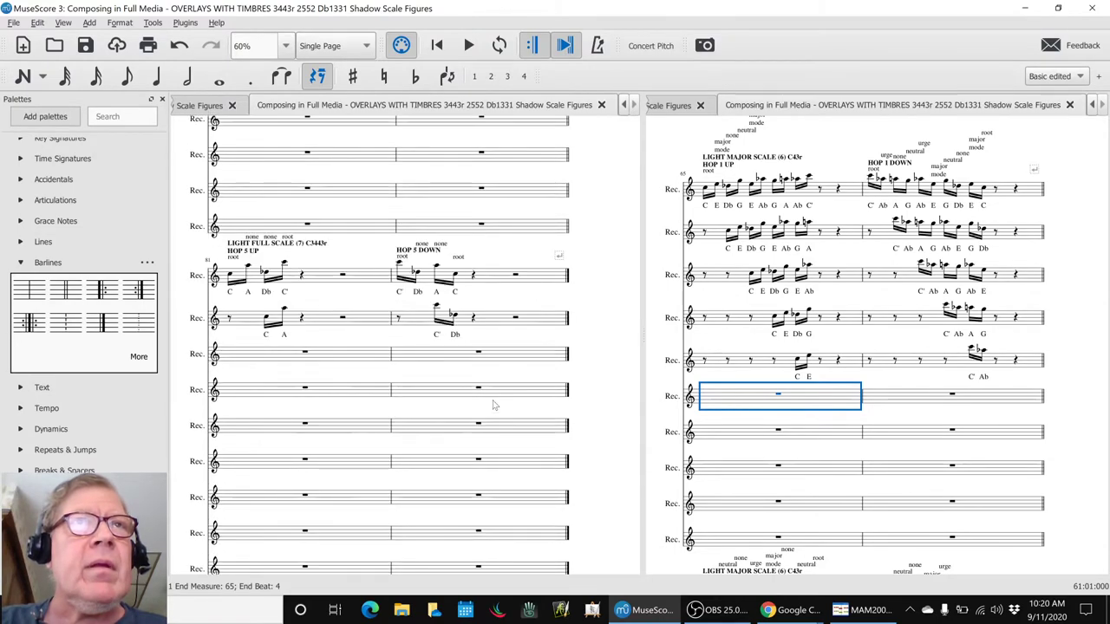
{"action": "scroll", "coordinate": [494, 404], "scroll_direction": "down", "scroll_amount": 10}
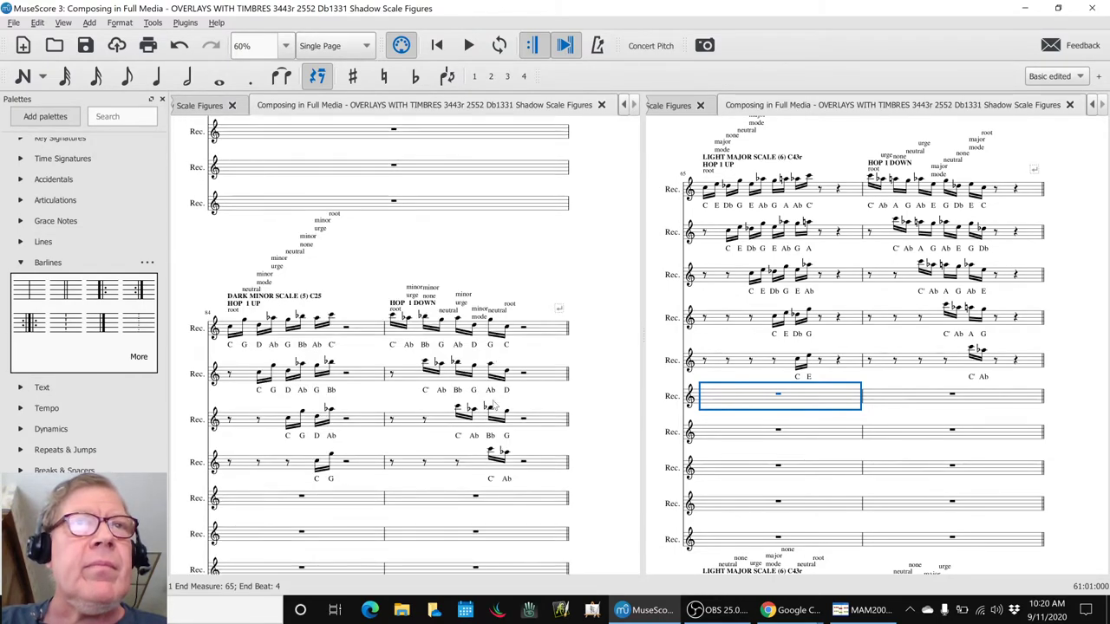
{"action": "scroll", "coordinate": [494, 405], "scroll_direction": "down", "scroll_amount": 3}
{"action": "scroll", "coordinate": [1049, 412], "scroll_direction": "down", "scroll_amount": 6}
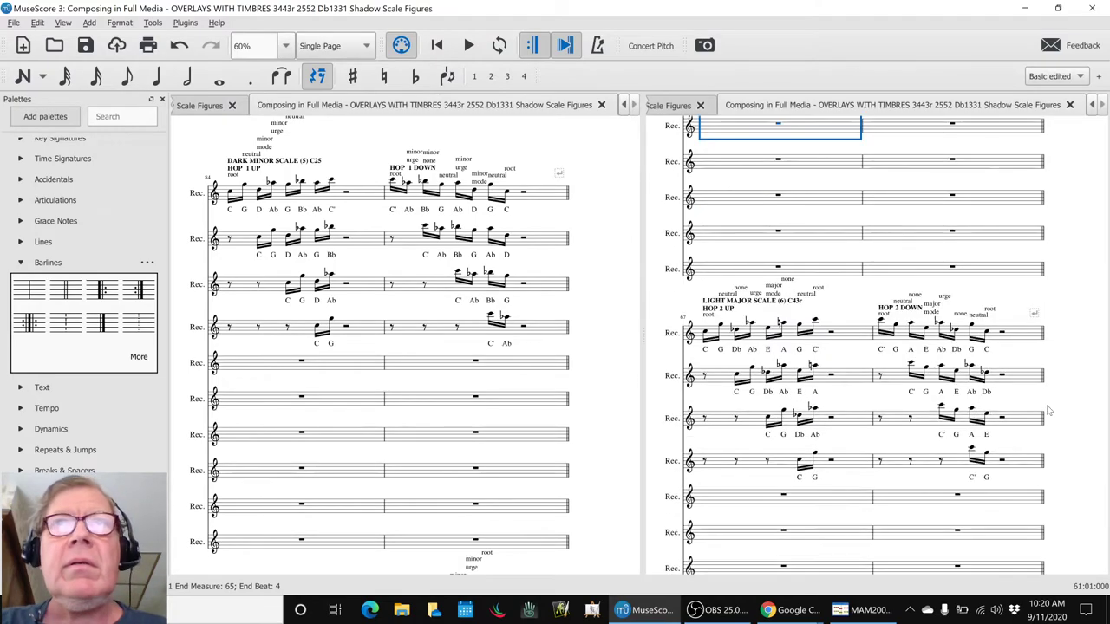
{"action": "scroll", "coordinate": [1049, 412], "scroll_direction": "down", "scroll_amount": 12}
{"action": "scroll", "coordinate": [1050, 412], "scroll_direction": "down", "scroll_amount": 20}
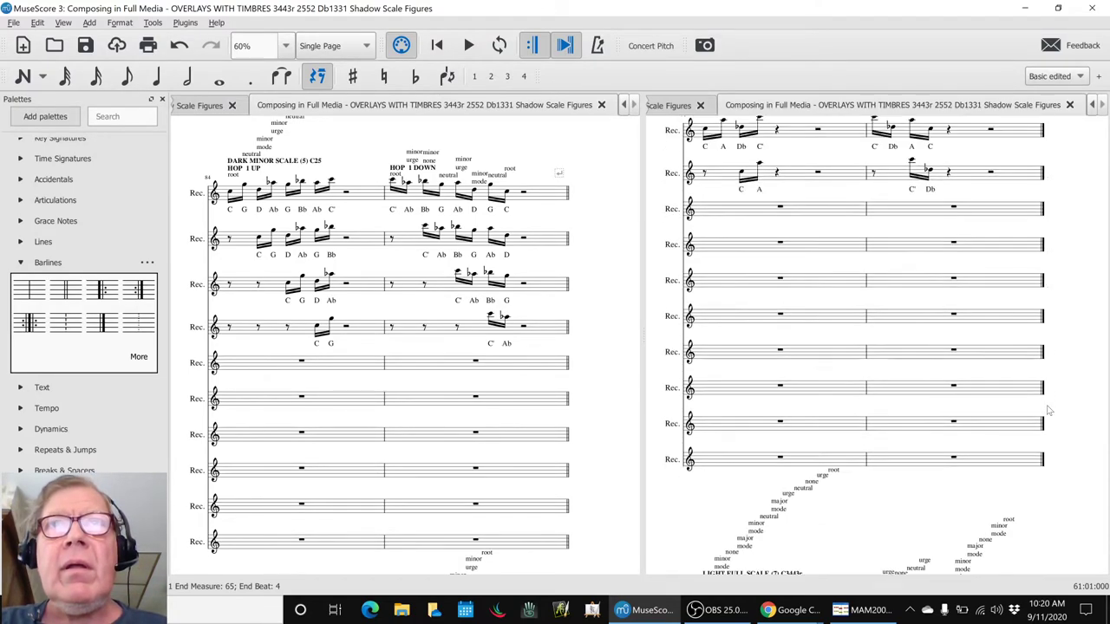
{"action": "scroll", "coordinate": [1047, 408], "scroll_direction": "down", "scroll_amount": 14}
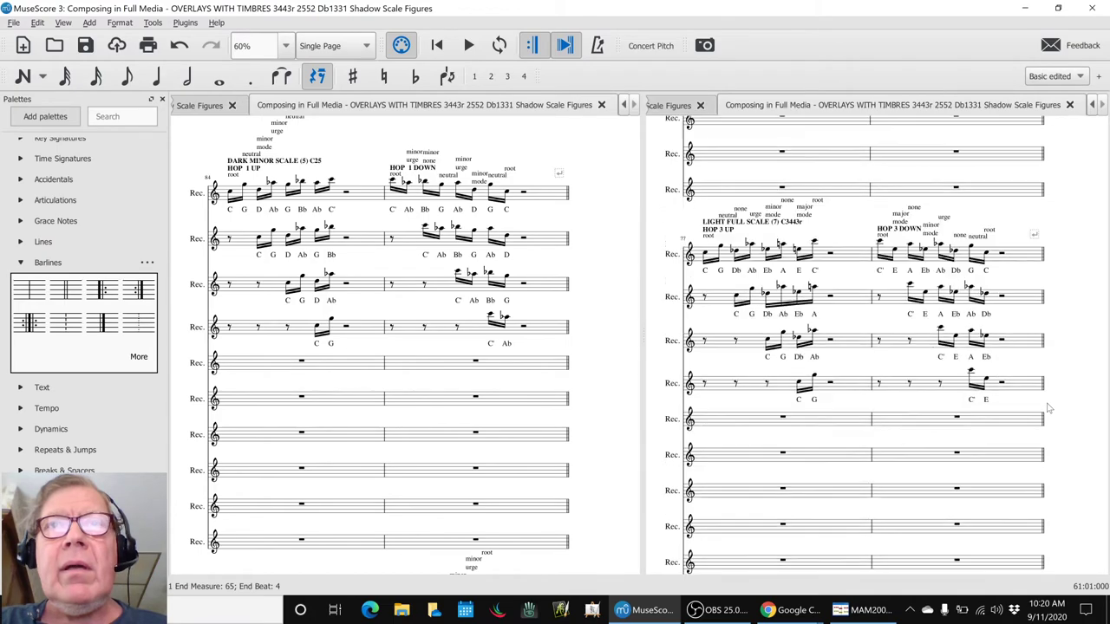
{"action": "scroll", "coordinate": [1048, 407], "scroll_direction": "down", "scroll_amount": 20}
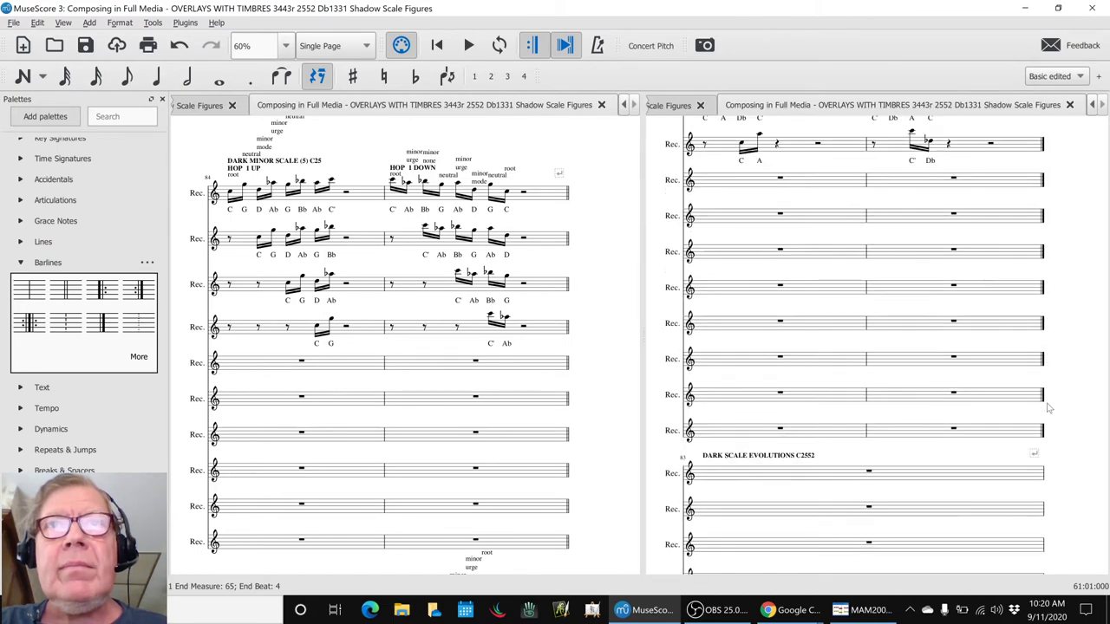
{"action": "scroll", "coordinate": [1048, 408], "scroll_direction": "down", "scroll_amount": 10}
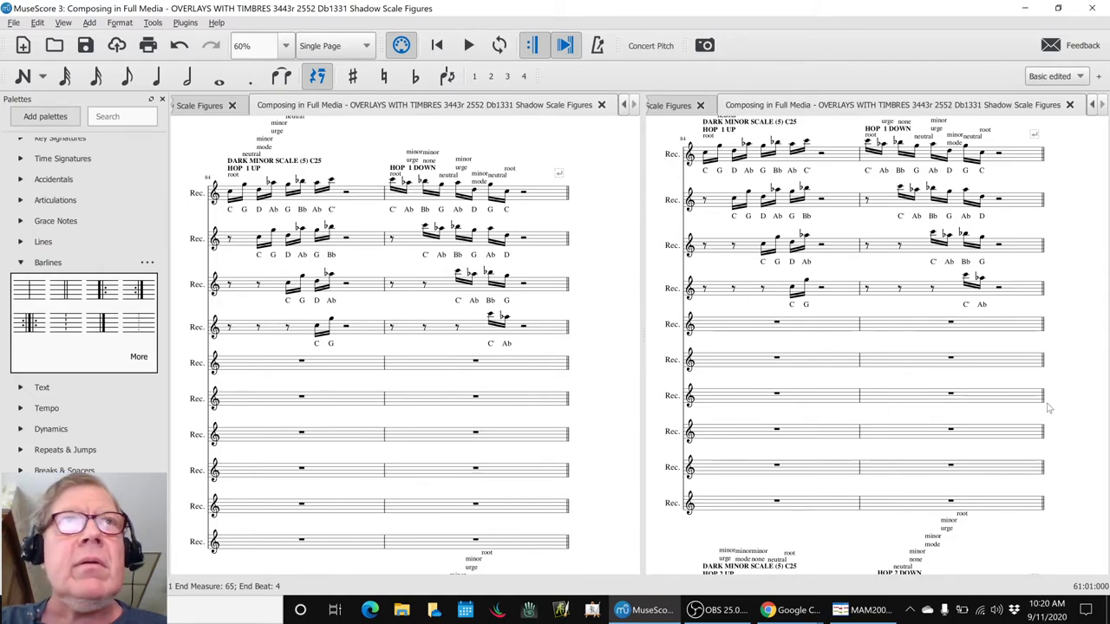
{"action": "scroll", "coordinate": [1048, 407], "scroll_direction": "down", "scroll_amount": 5}
{"action": "scroll", "coordinate": [1048, 407], "scroll_direction": "down", "scroll_amount": 10}
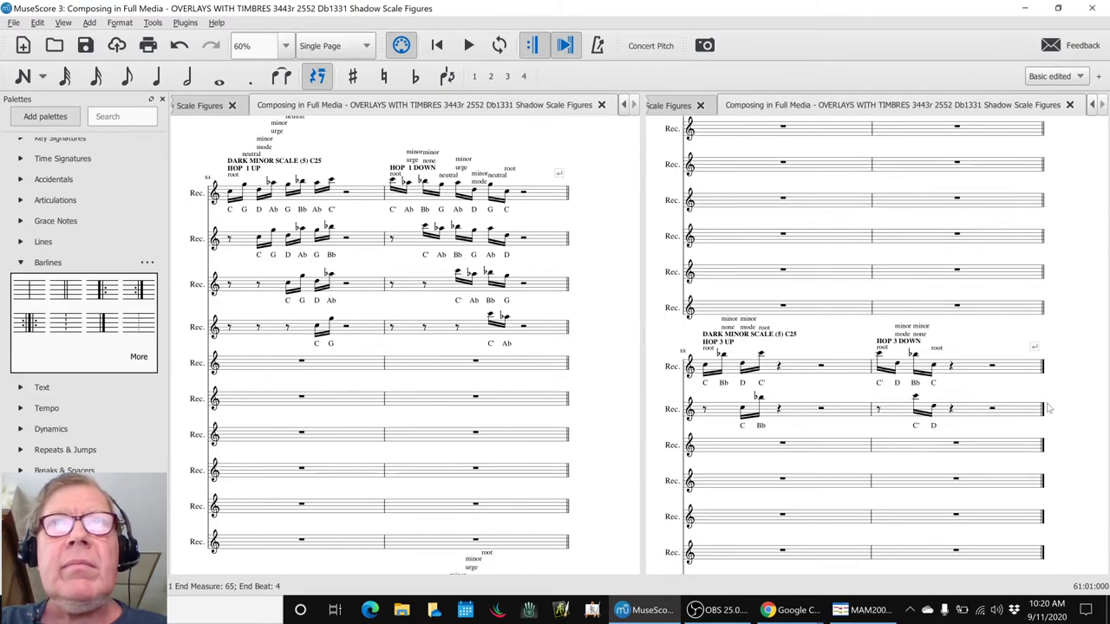
{"action": "scroll", "coordinate": [1047, 408], "scroll_direction": "down", "scroll_amount": 8}
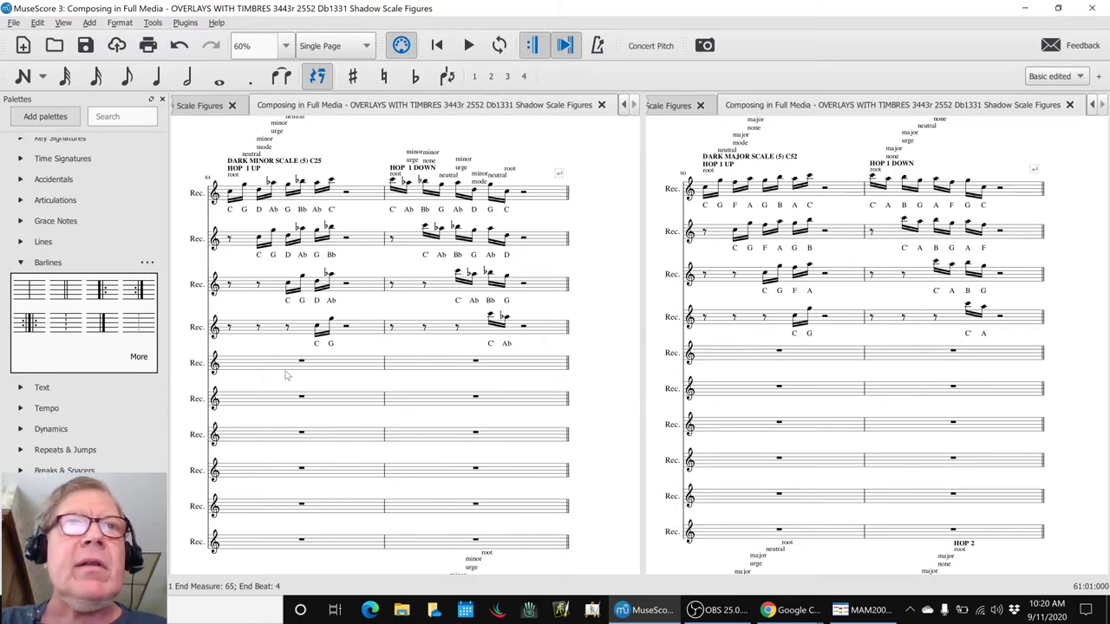
Play the dark minor hop-up (m. 84), hop-down (m. 85) and dark major hop-up (m. 90) figures.
{"action": "left_click", "coordinate": [280, 365]}
{"action": "key", "text": "space"}
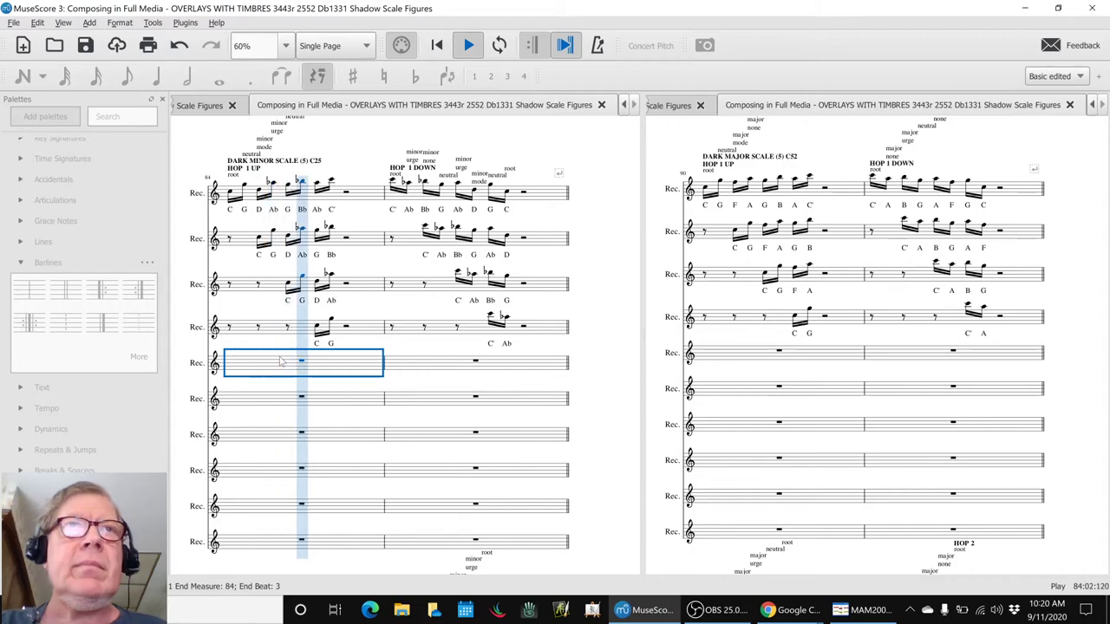
{"action": "key", "text": "space"}
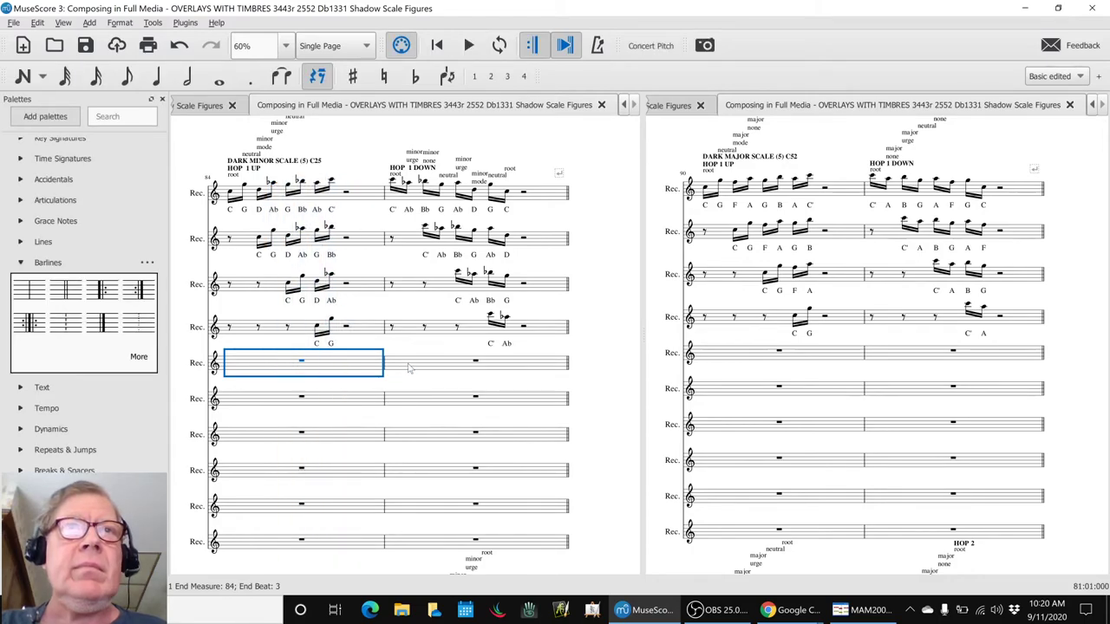
{"action": "left_click", "coordinate": [410, 368]}
{"action": "key", "text": "space"}
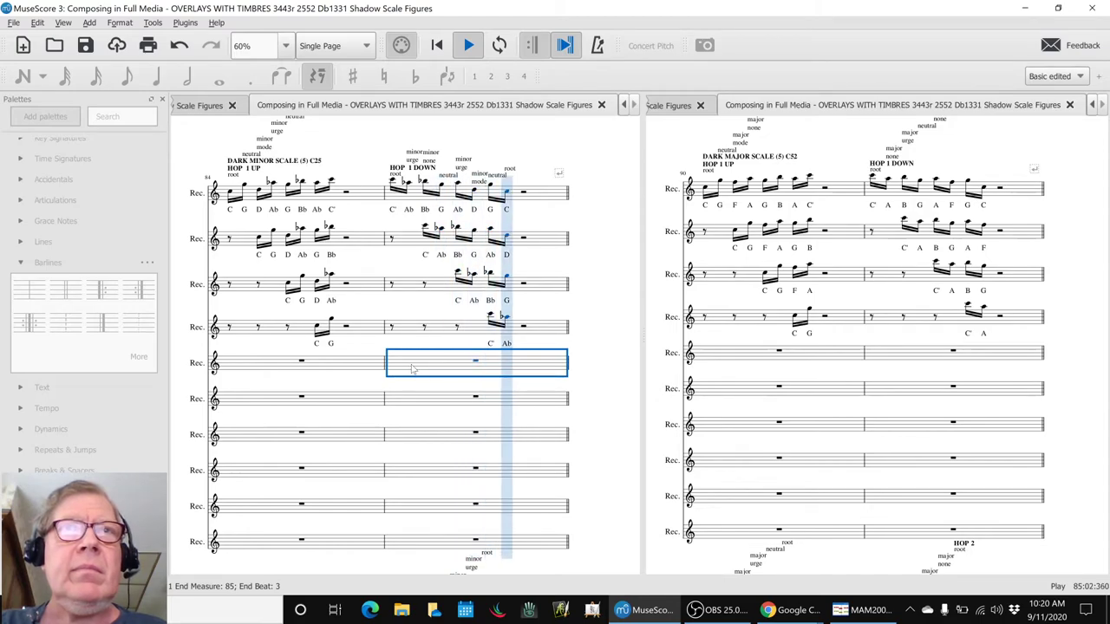
{"action": "key", "text": "space"}
{"action": "left_click", "coordinate": [724, 357]}
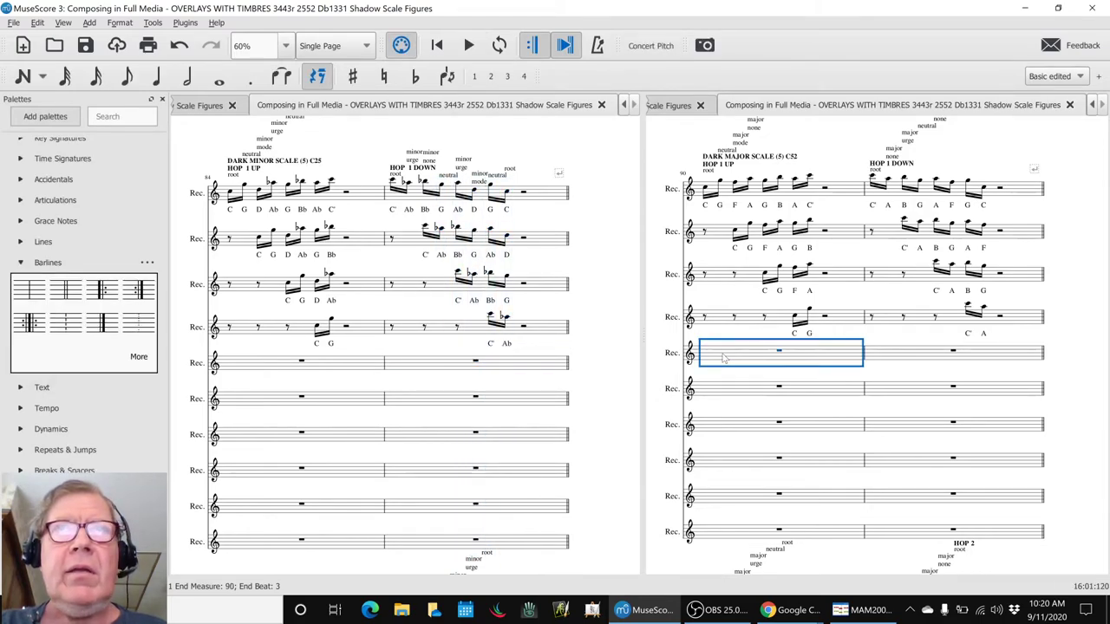
{"action": "key", "text": "space"}
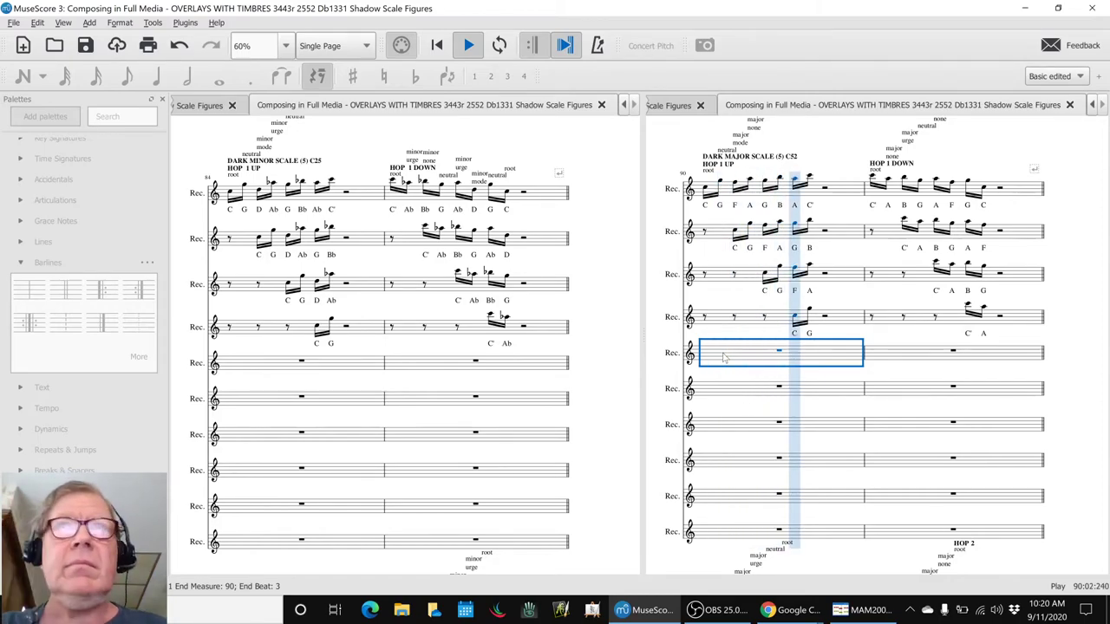
{"action": "key", "text": "space"}
Replay measures 84 and 90 for comparison, then bring the Google Sheets notes forward.
{"action": "left_click", "coordinate": [340, 366]}
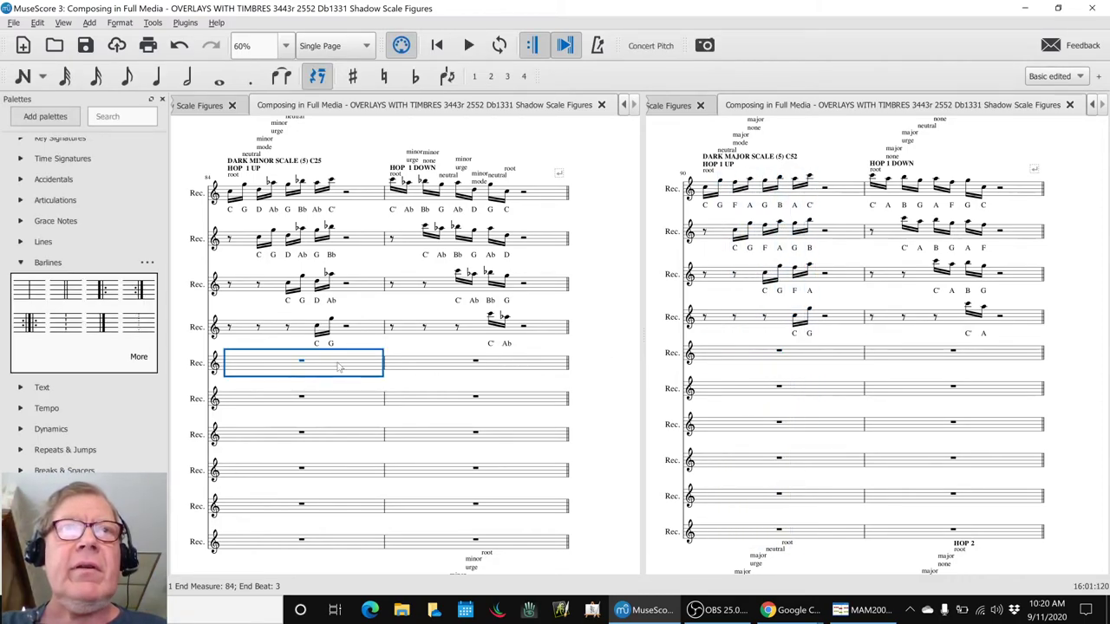
{"action": "key", "text": "space"}
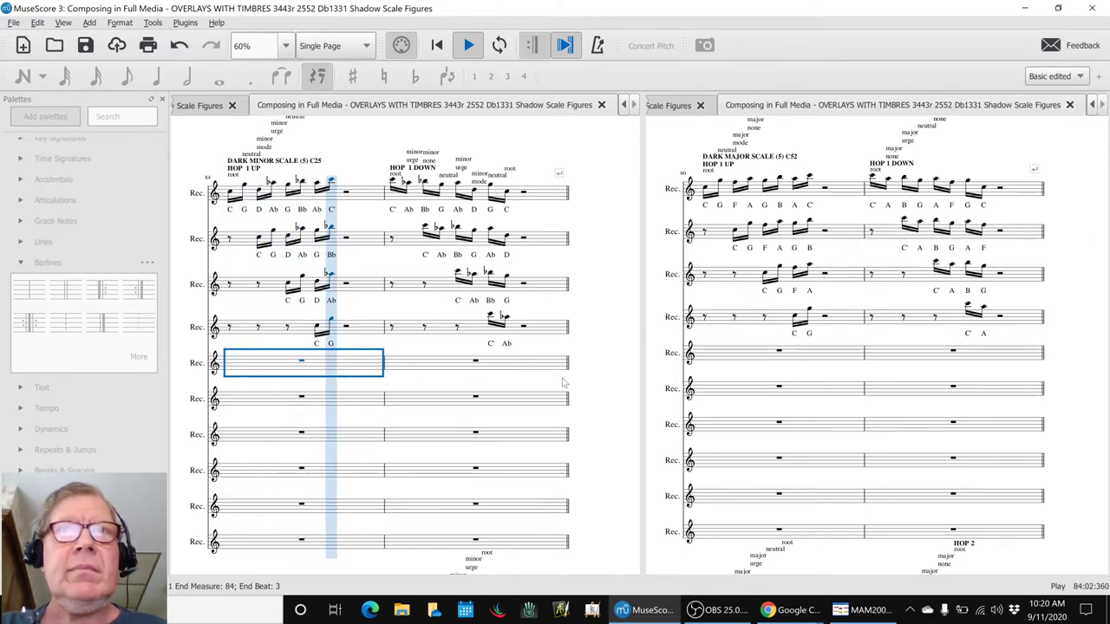
{"action": "key", "text": "space"}
{"action": "left_click", "coordinate": [720, 391]}
{"action": "key", "text": "space"}
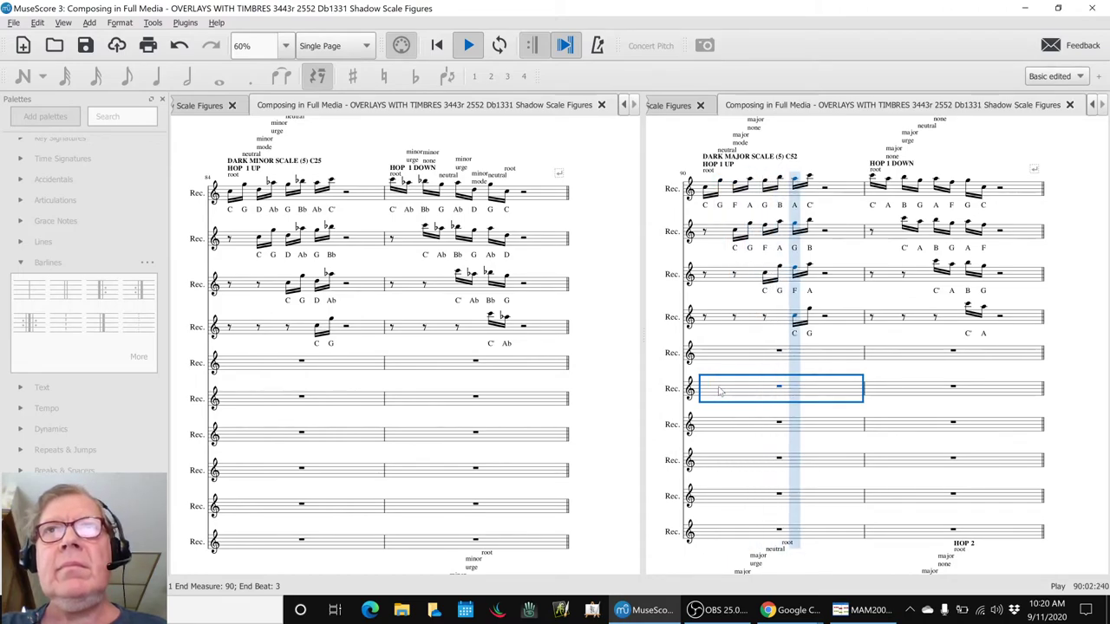
{"action": "key", "text": "space"}
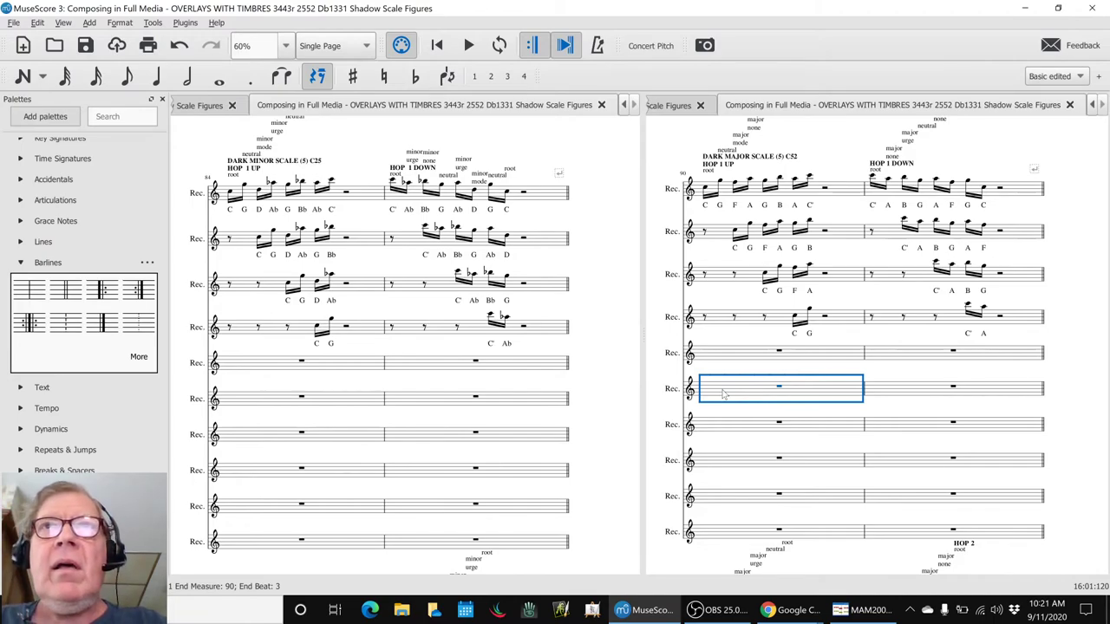
{"action": "key", "text": "alt+Tab"}
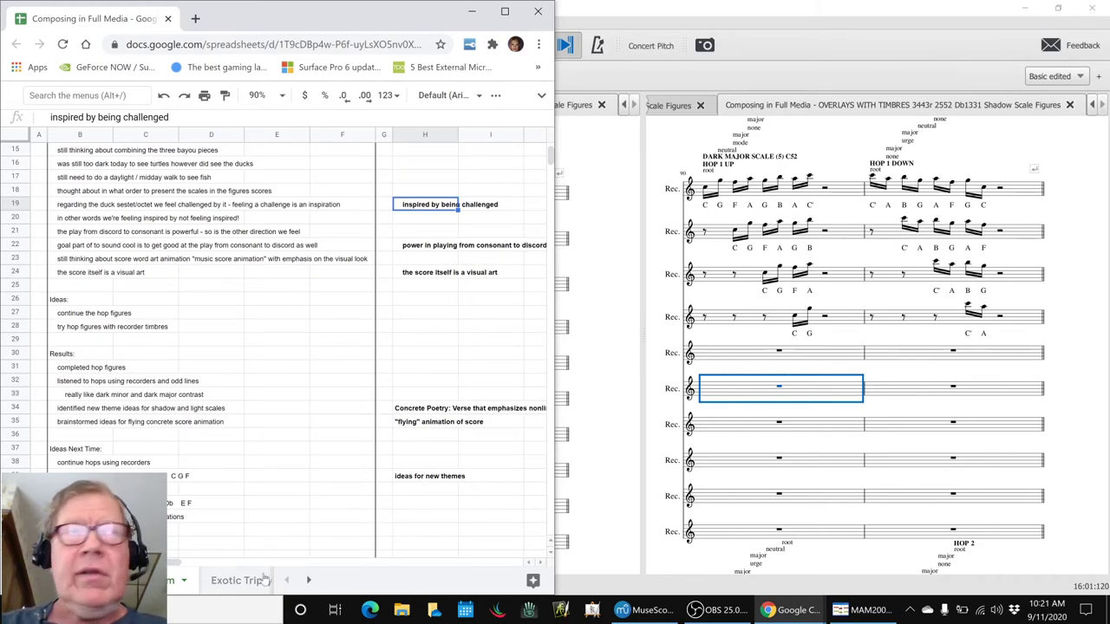
{"action": "left_click", "coordinate": [86, 314]}
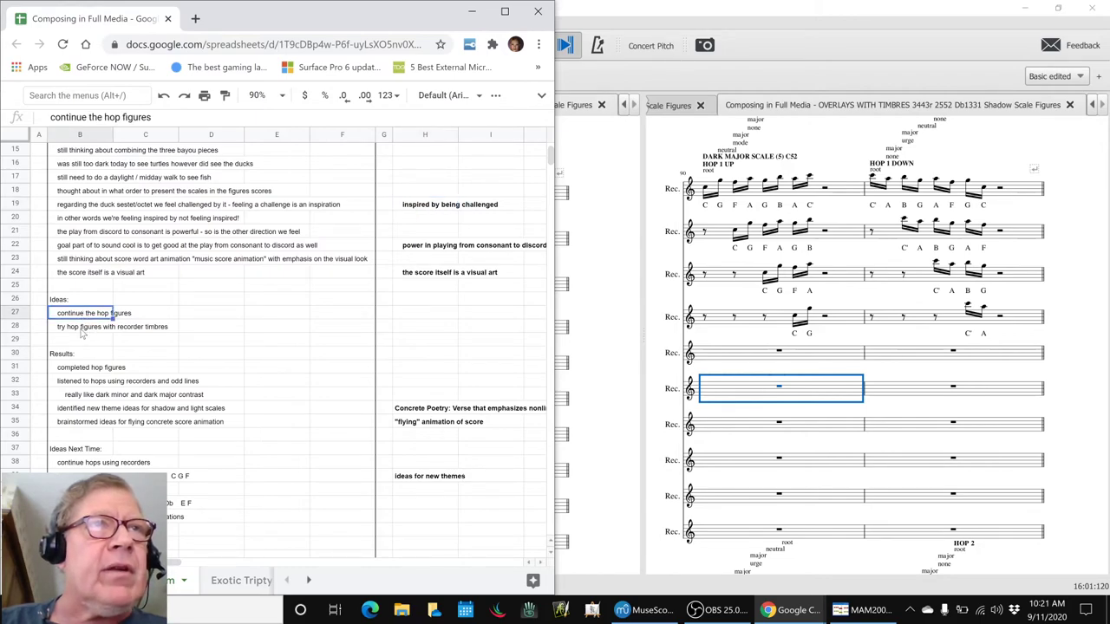
{"action": "left_click", "coordinate": [82, 329]}
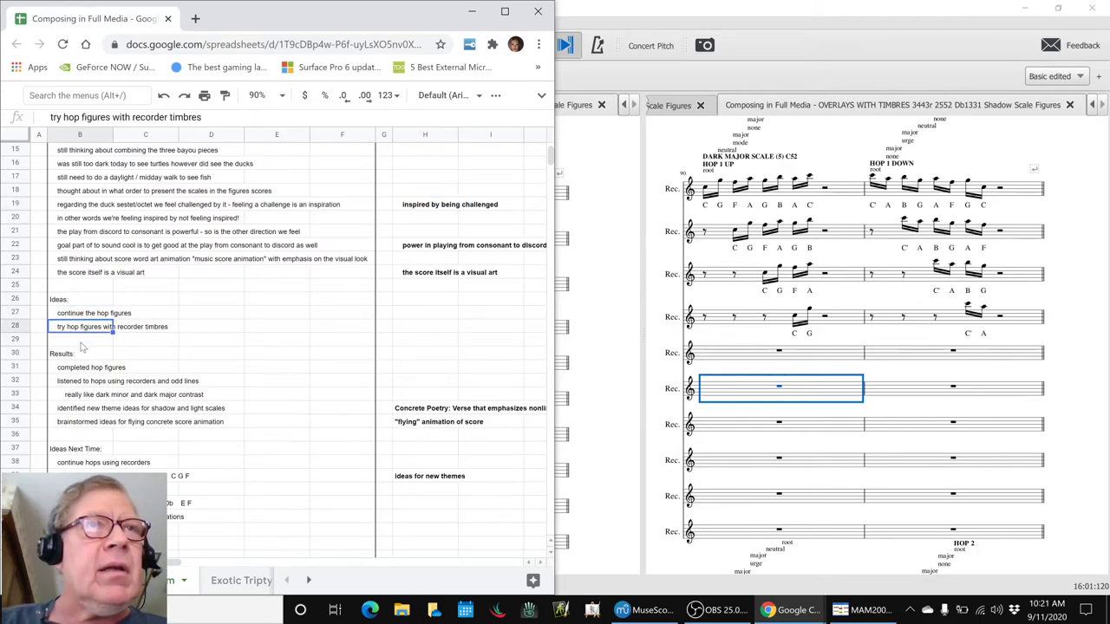
{"action": "left_click", "coordinate": [83, 343]}
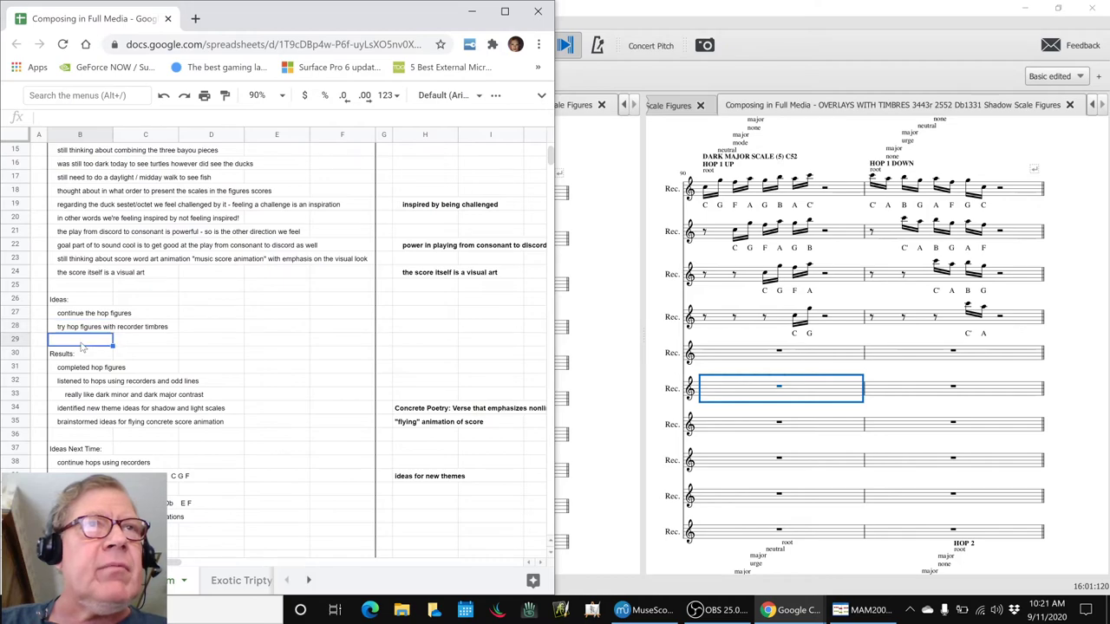
{"action": "scroll", "coordinate": [82, 343], "scroll_direction": "down", "scroll_amount": 4}
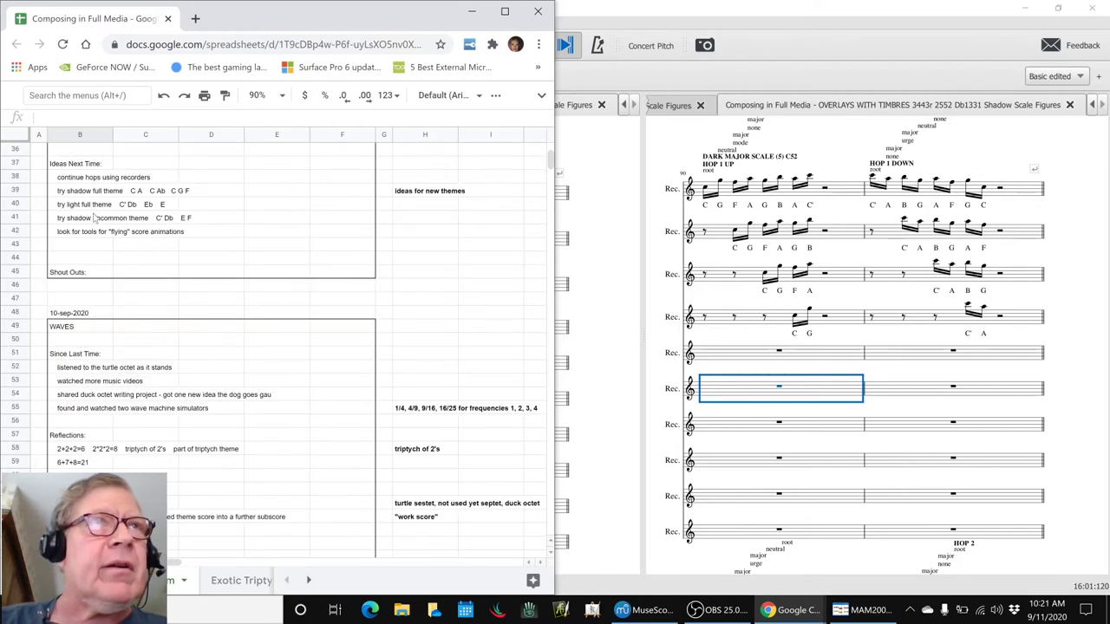
{"action": "left_click", "coordinate": [93, 181]}
{"action": "left_click", "coordinate": [85, 197]}
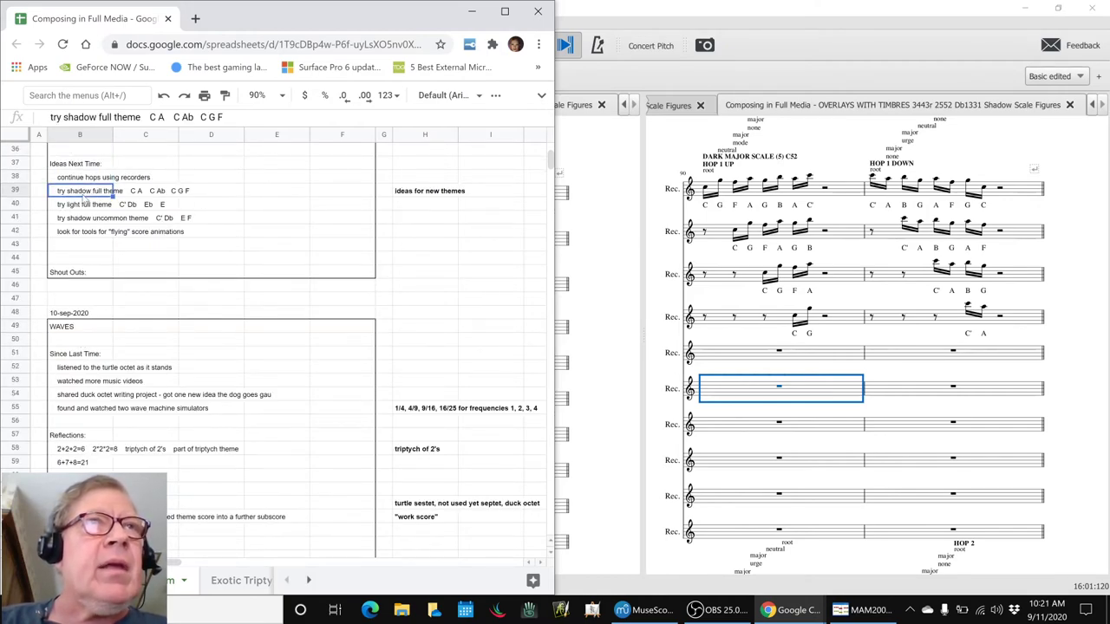
{"action": "left_click", "coordinate": [83, 208]}
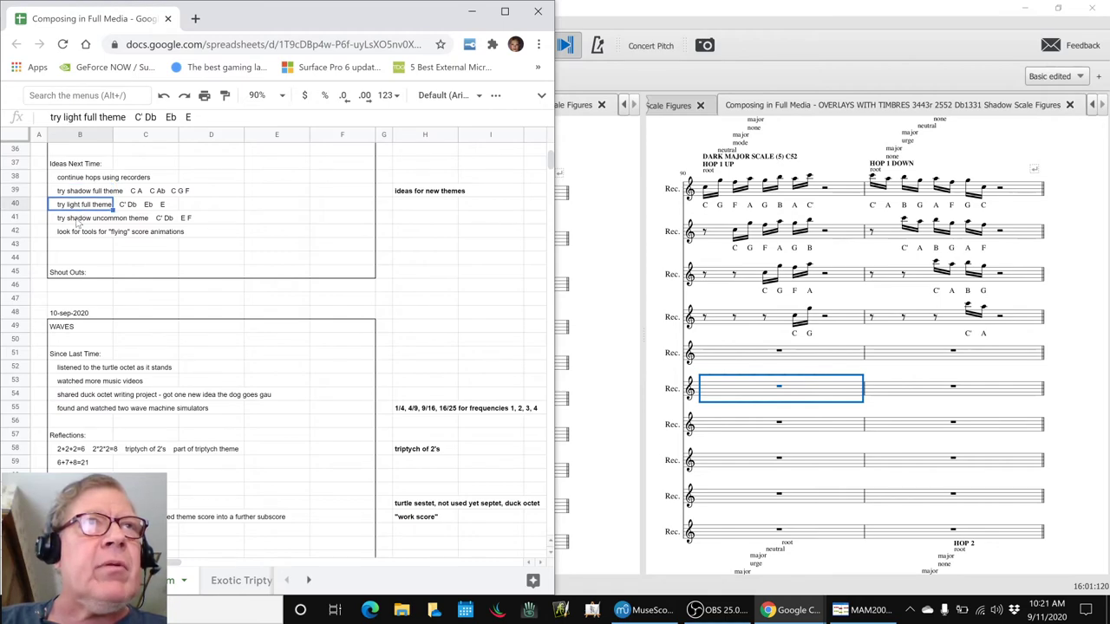
{"action": "left_click", "coordinate": [78, 222]}
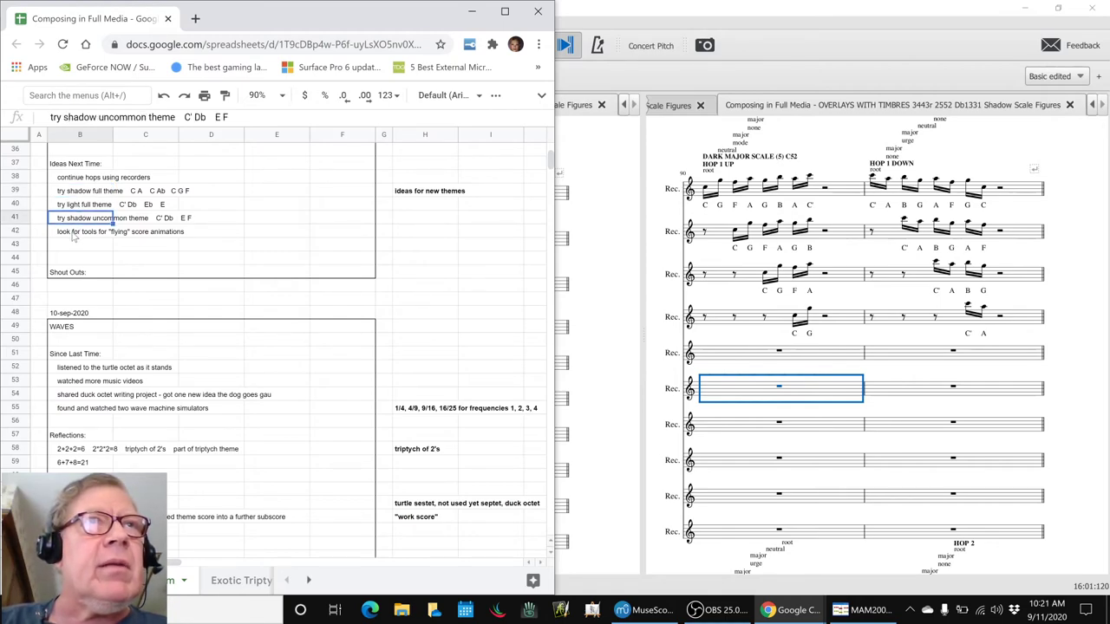
{"action": "left_click", "coordinate": [76, 233]}
{"action": "left_click", "coordinate": [68, 246]}
Enter 'look at composing contrasting dark minor and dark major' in B43, then move back up a row.
{"action": "type", "text": "look"}
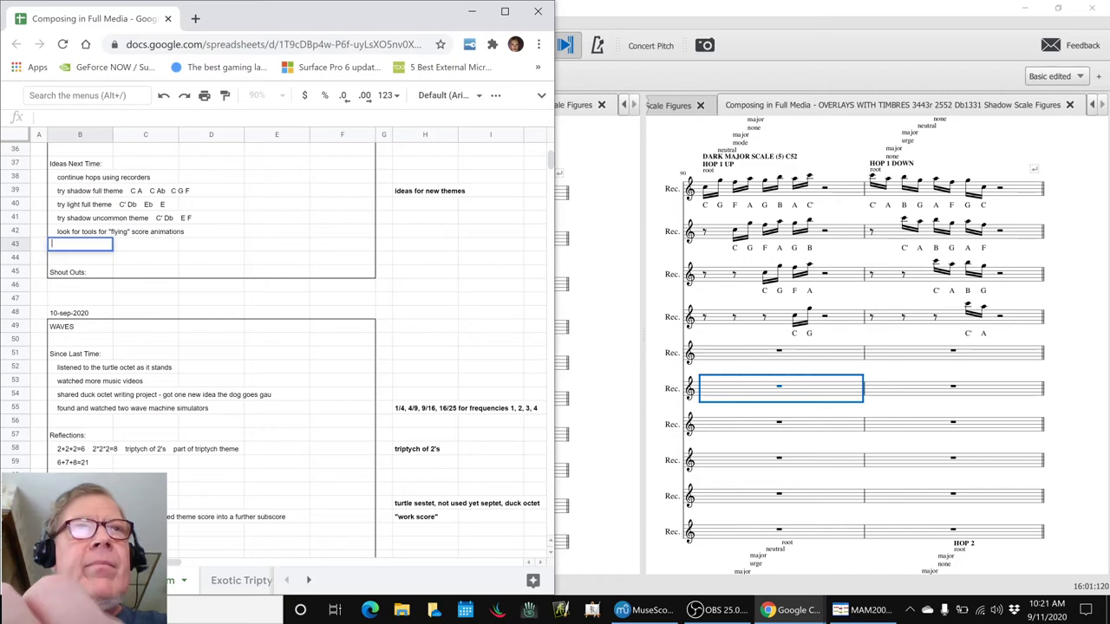
{"action": "type", "text": " a"}
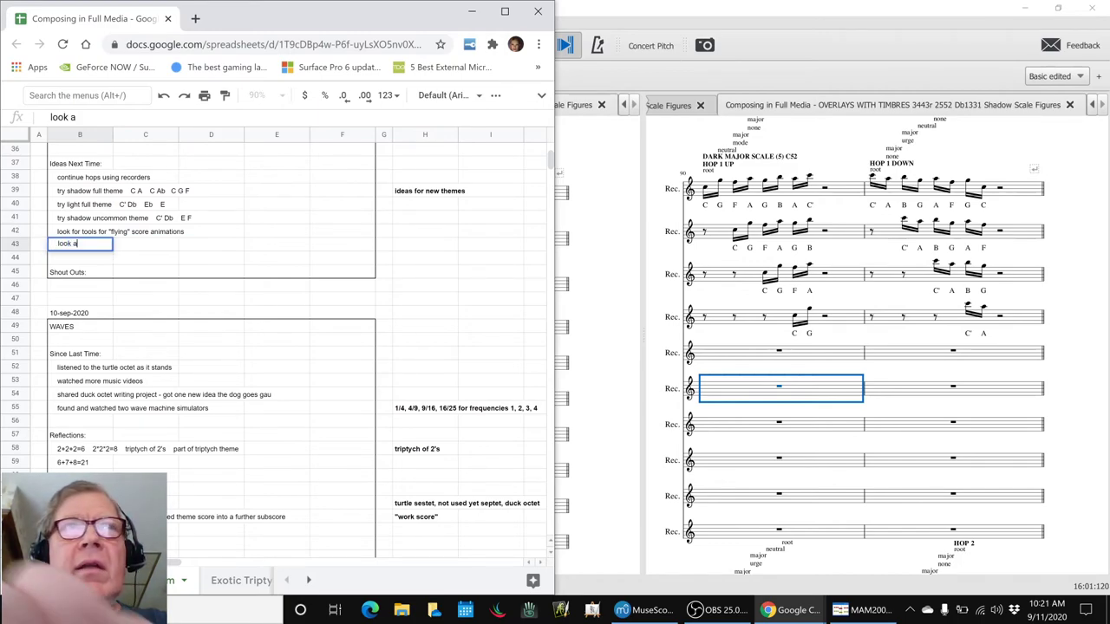
{"action": "type", "text": "t co"}
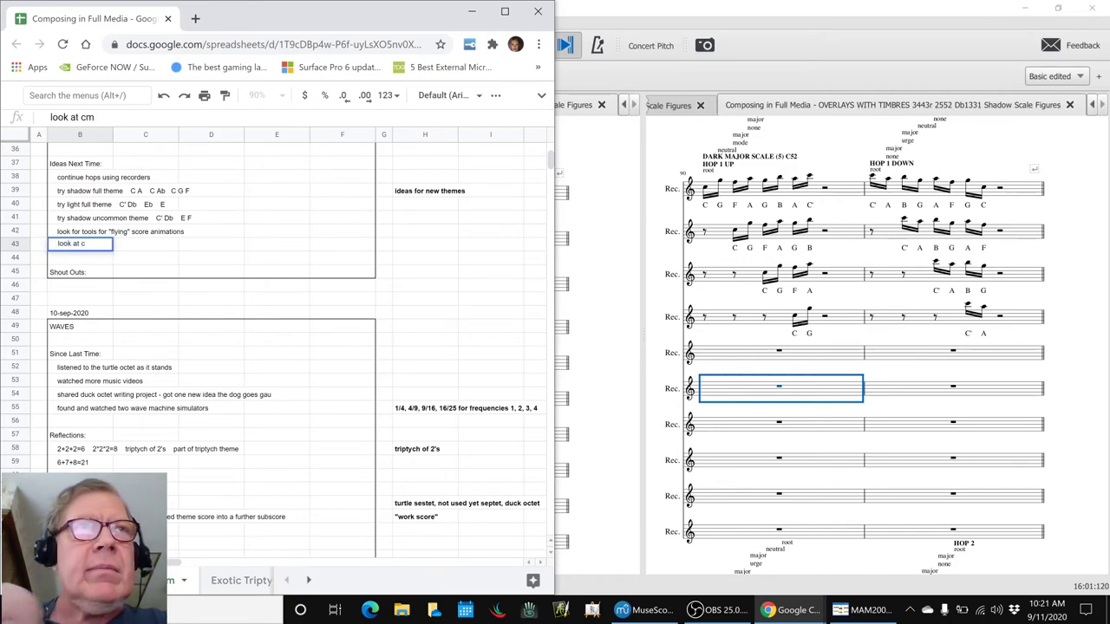
{"action": "type", "text": "mposing con"}
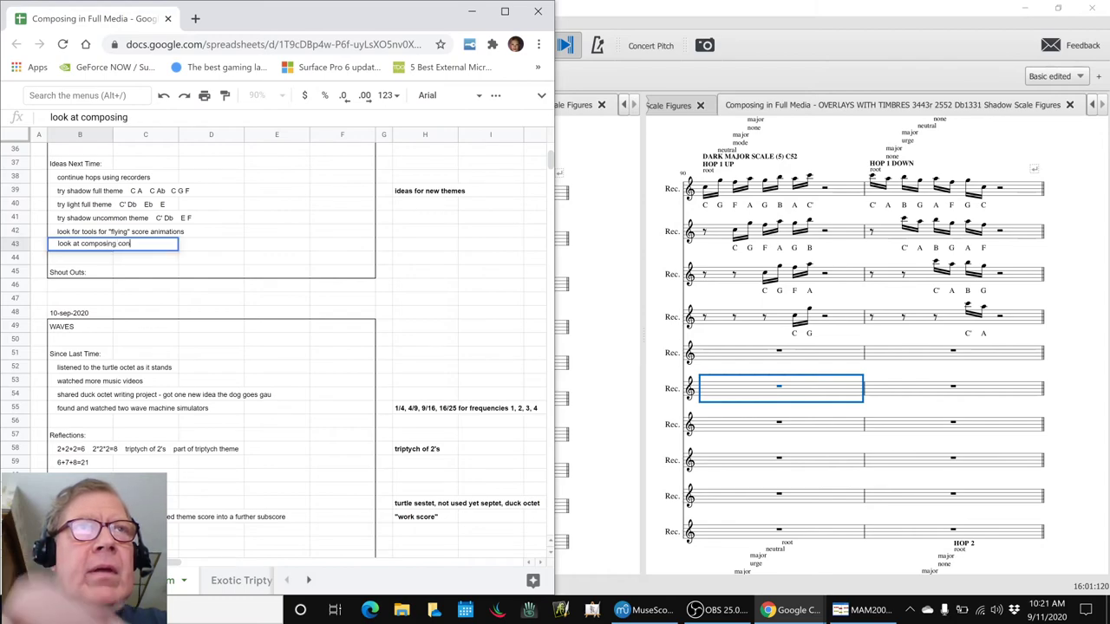
{"action": "type", "text": "trasting "}
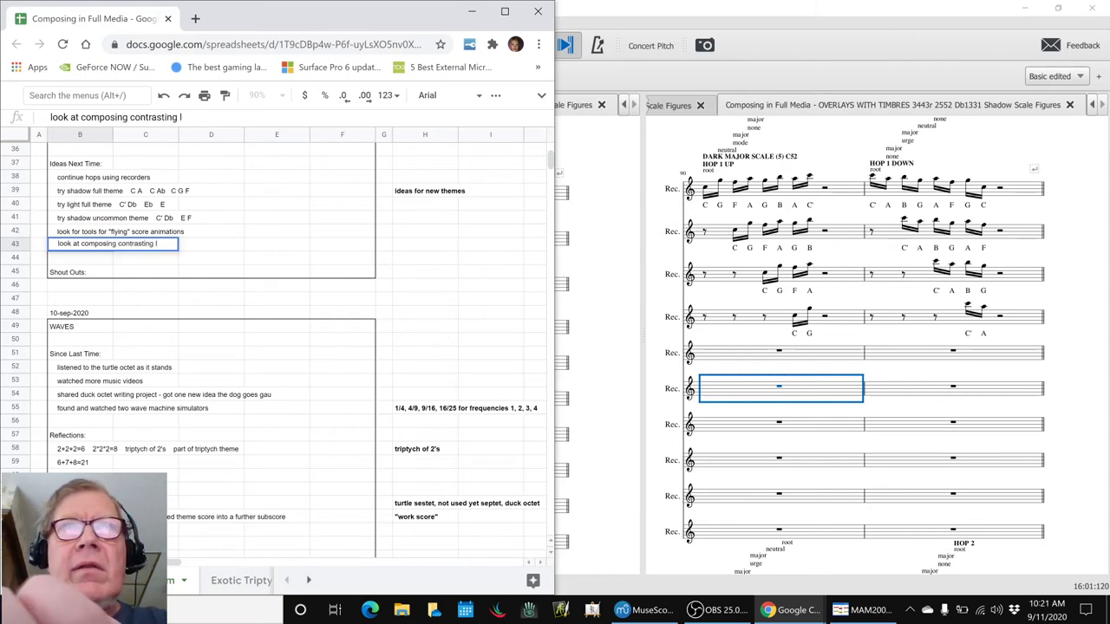
{"action": "type", "text": "dark minor a"}
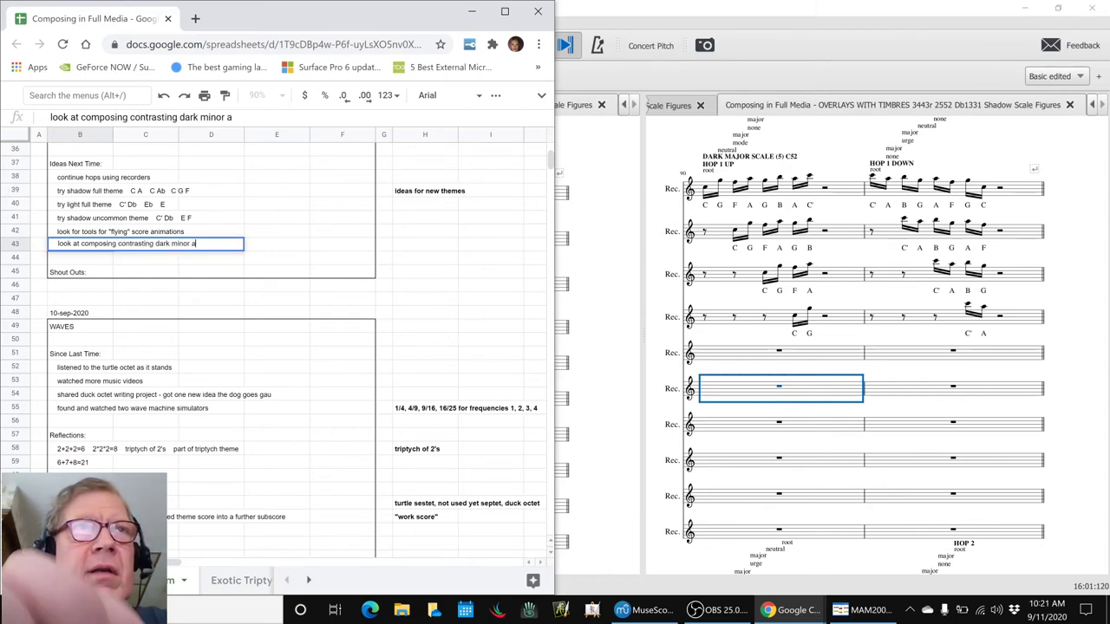
{"action": "type", "text": "nd dark ma"}
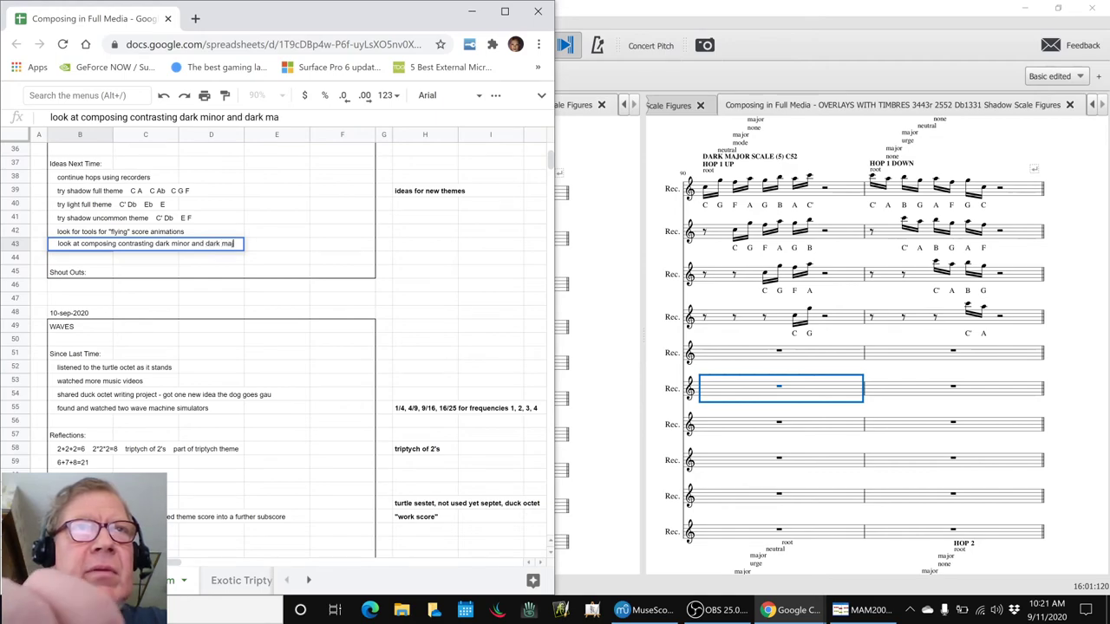
{"action": "type", "text": "jor"}
{"action": "key", "text": "Return"}
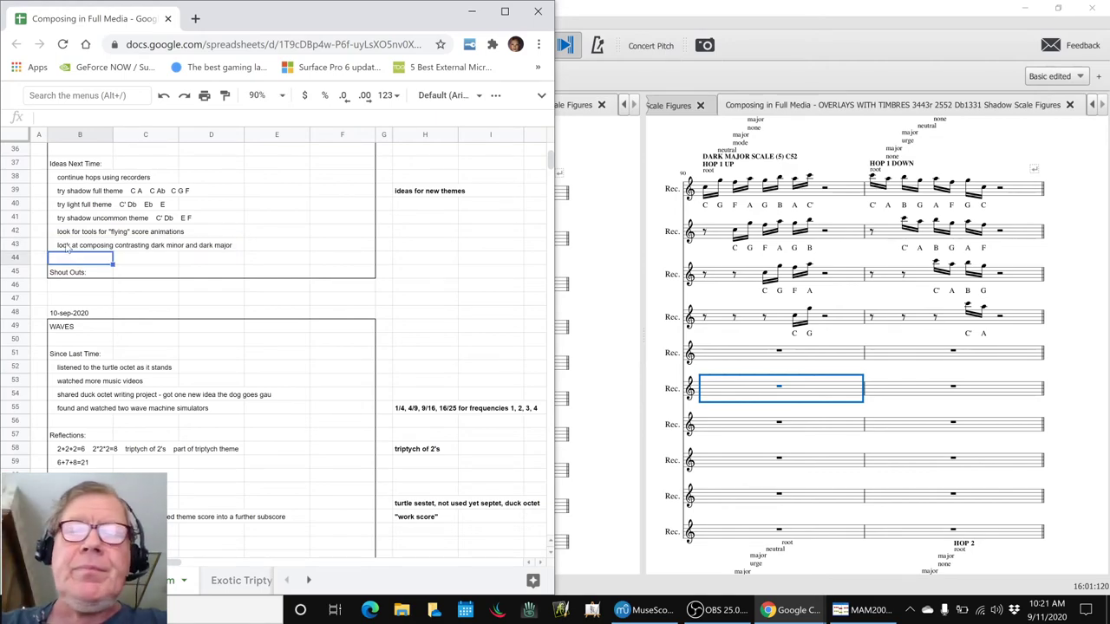
{"action": "key", "text": "Up"}
{"action": "key", "text": "Up"}
{"action": "key", "text": "Up"}
{"action": "key", "text": "Up"}
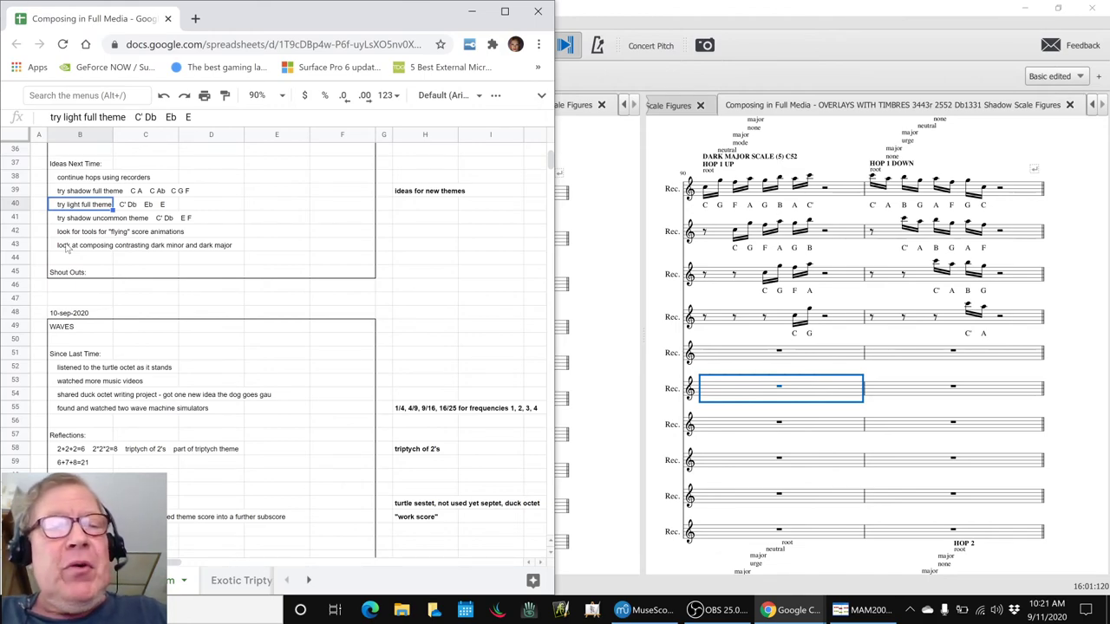
Cycle through the open windows with Alt+Tab to bring OBS to the front.
{"action": "key", "text": "alt+Tab"}
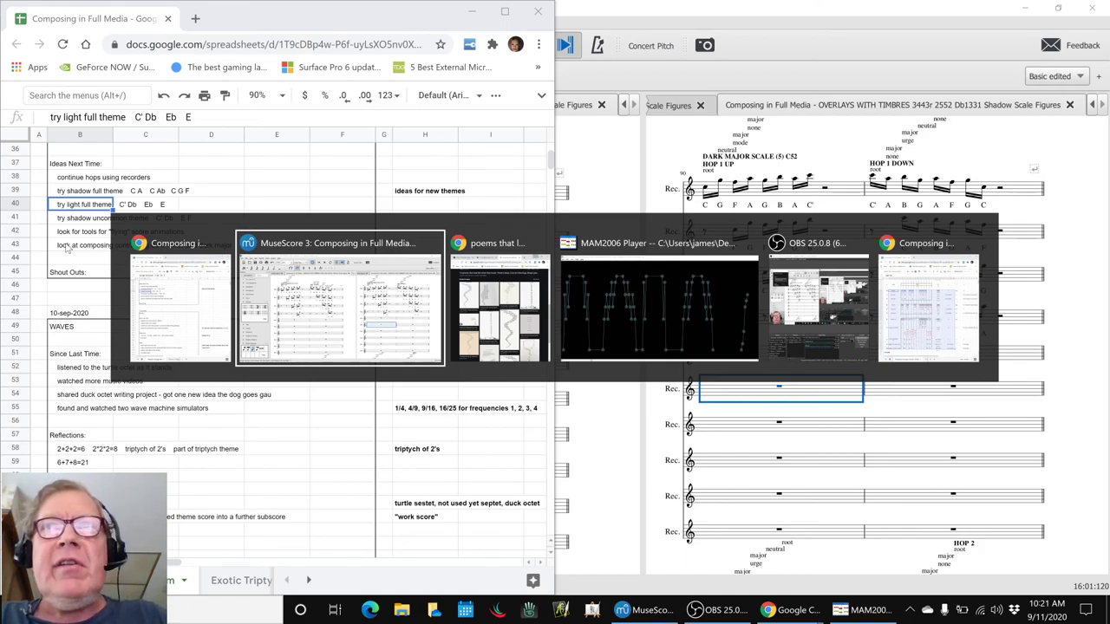
{"action": "key", "text": "alt+Tab"}
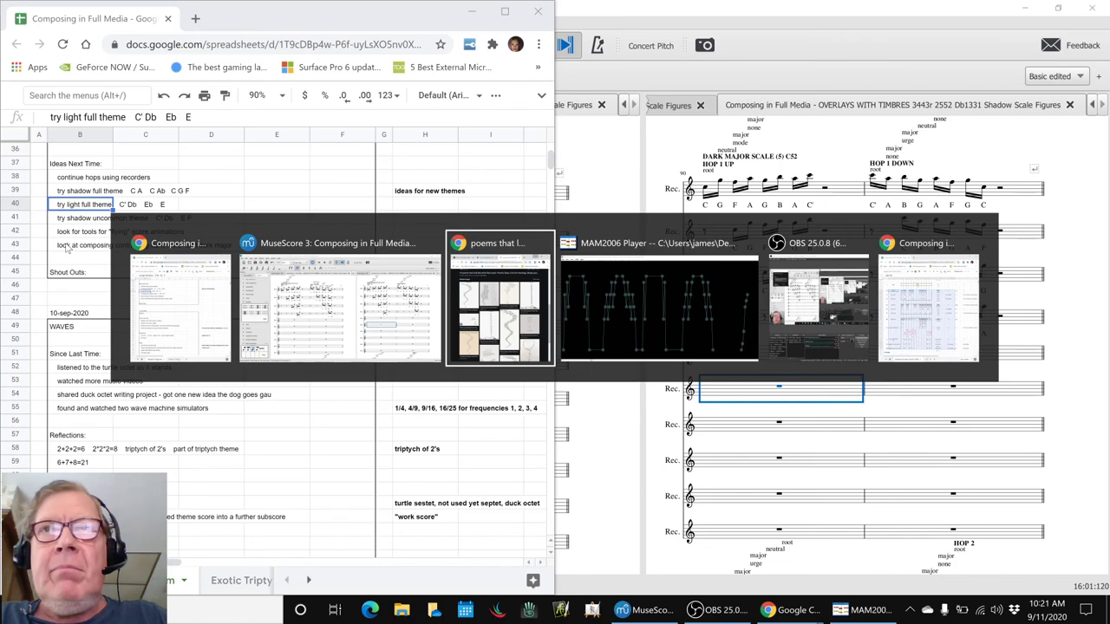
{"action": "key", "text": "alt+Tab"}
{"action": "key", "text": "alt+Tab"}
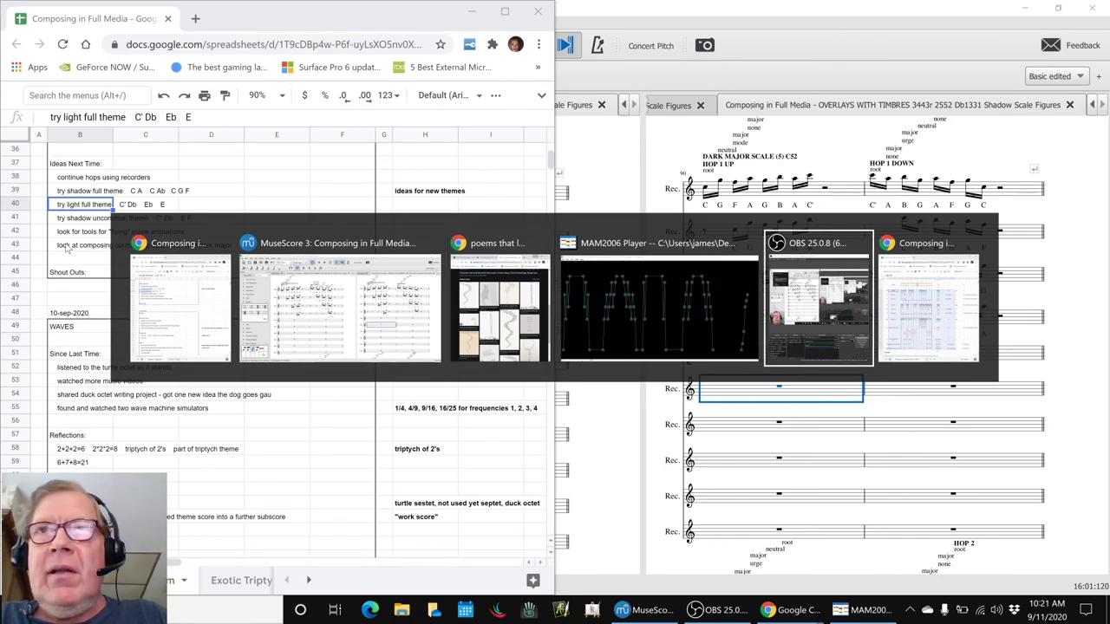